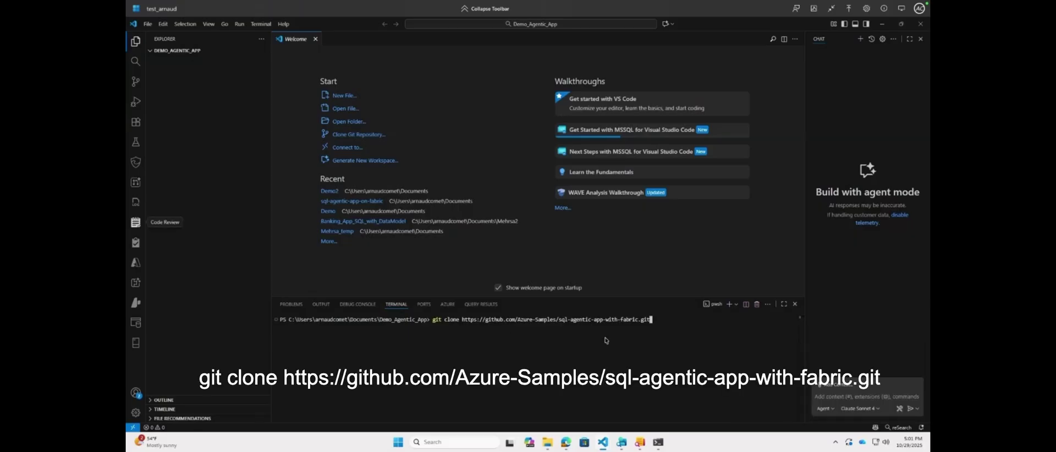
# - Clone the Azure-Samples sql-agentic-app-with-fabric repository into the Demo_Agentic_App folder
pyautogui.press('Return')
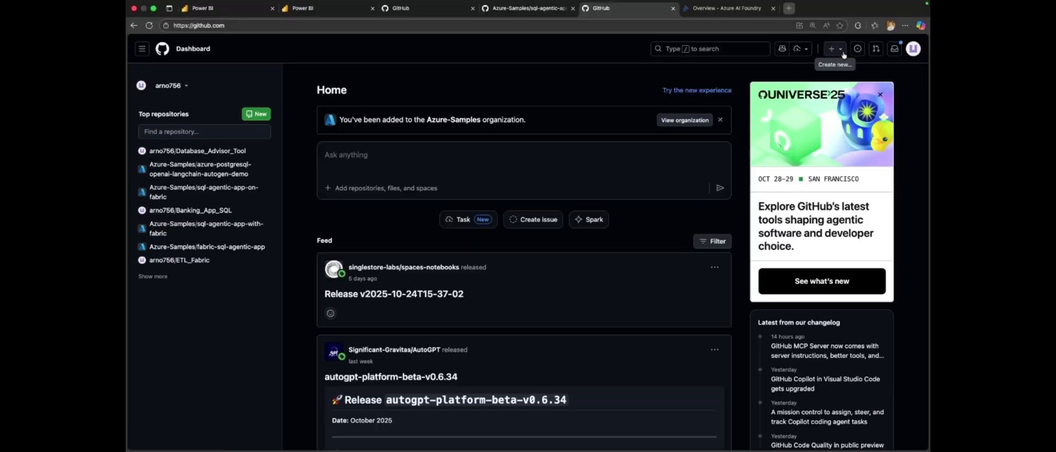
# - Set up a new GitHub repository named demo, owned by the personal account
pyautogui.click(834, 49)
pyautogui.click(862, 83)
pyautogui.write('demo')
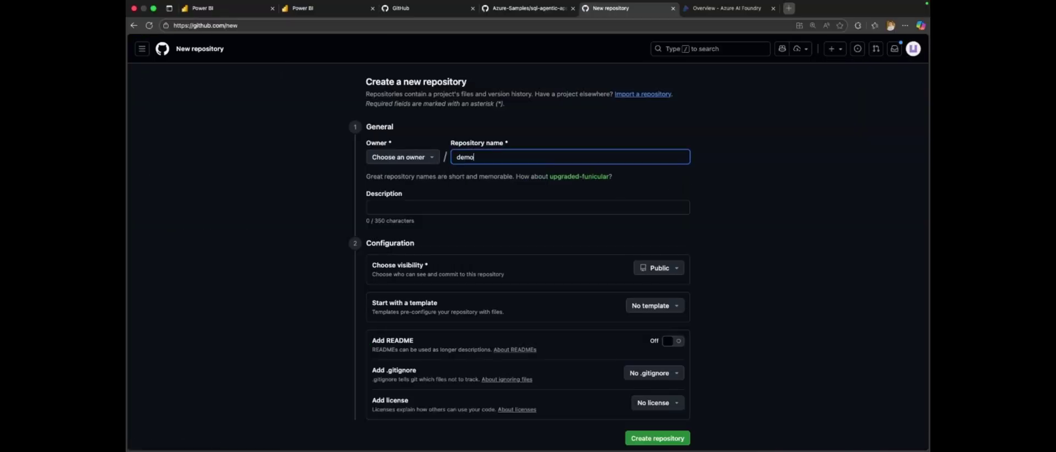
pyautogui.scroll(-3, 603, 197)
pyautogui.click(402, 86)
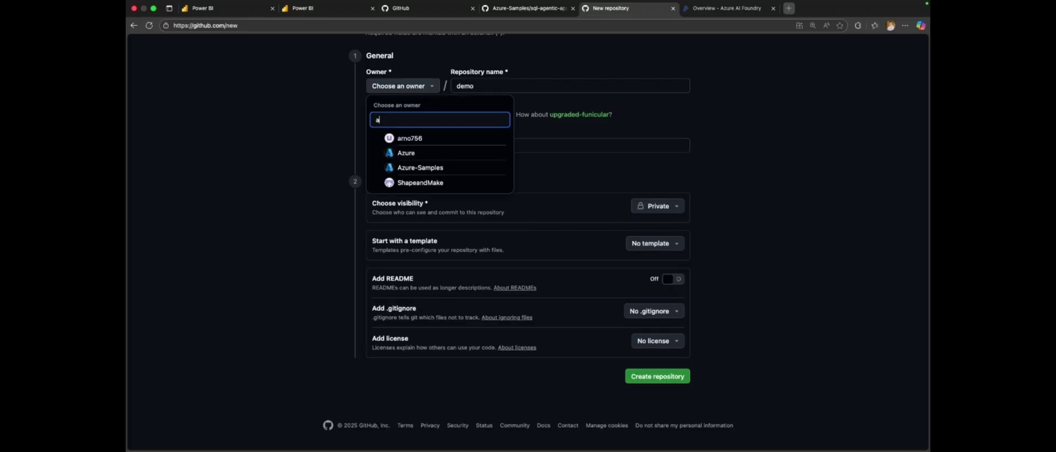
pyautogui.write('arno')
pyautogui.click(409, 138)
pyautogui.scroll(-3, 410, 138)
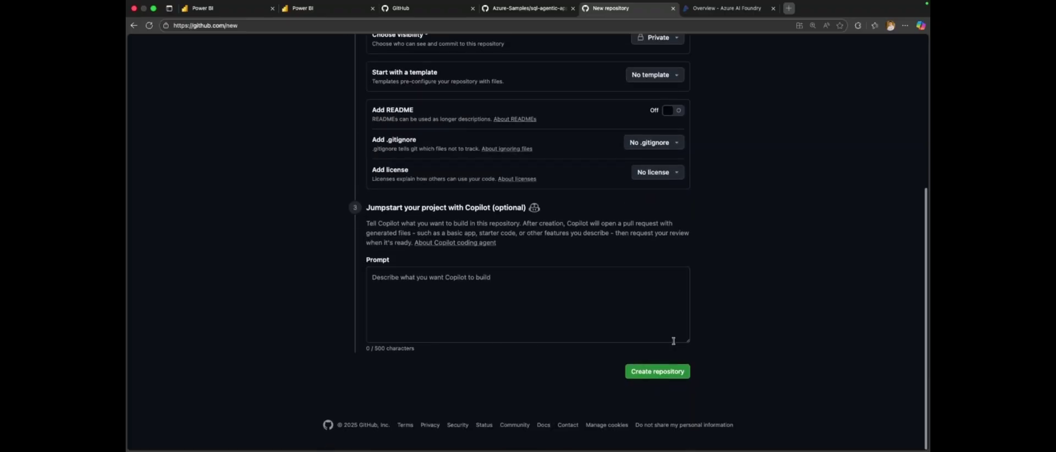
# - Create the private demo repository, push the cloned sample code, and view its README
pyautogui.click(658, 372)
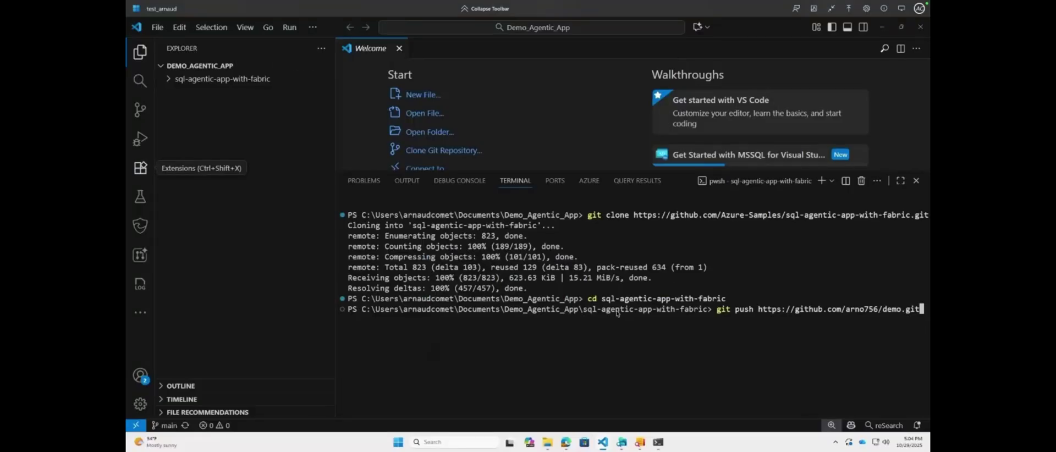
pyautogui.press('Return')
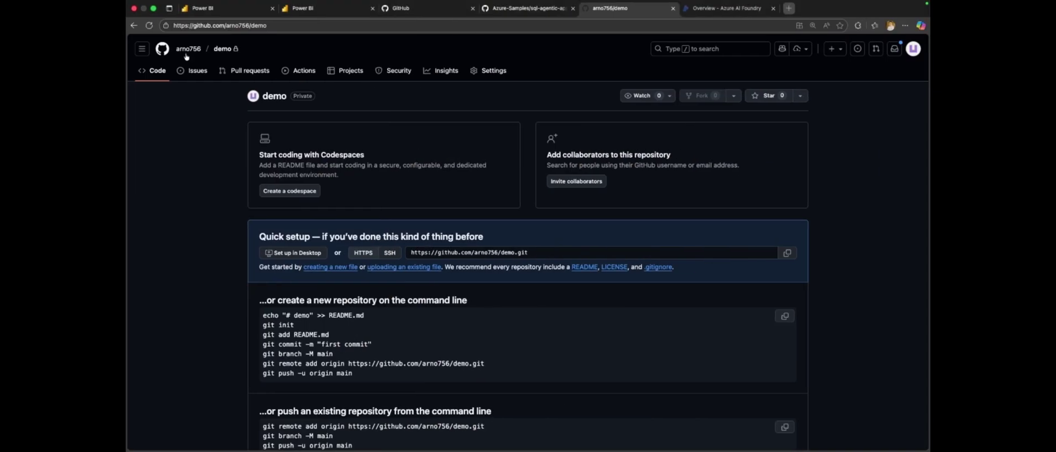
pyautogui.click(148, 25)
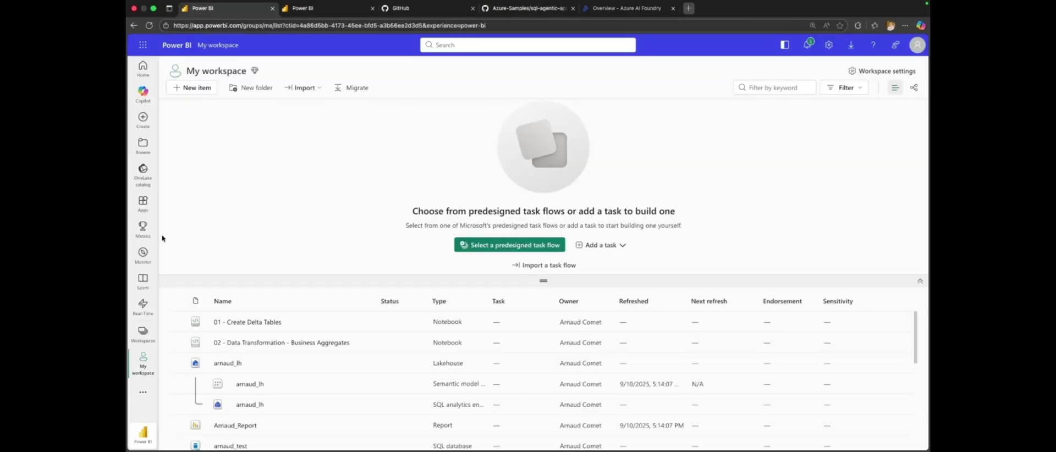
# - Create a new Fabric workspace named Demo_Apps
pyautogui.click(143, 333)
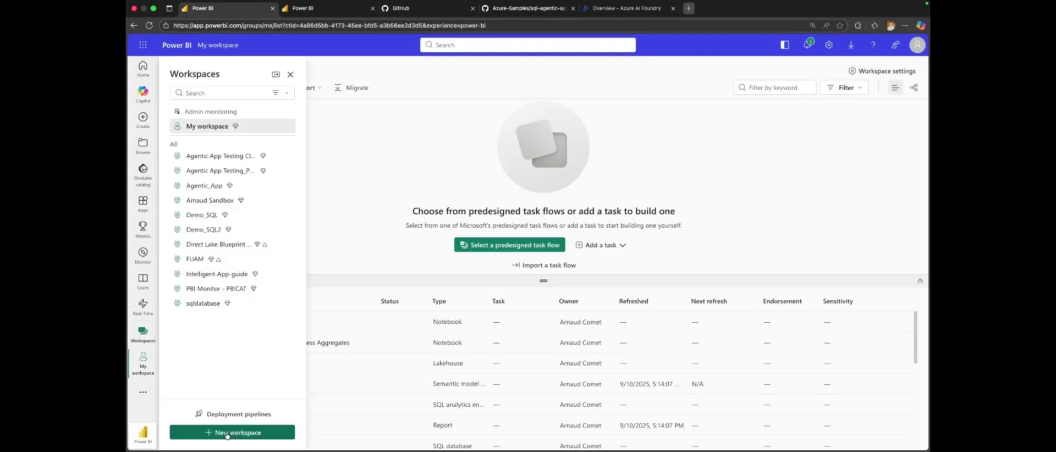
pyautogui.click(231, 434)
pyautogui.write('Demo_Apps')
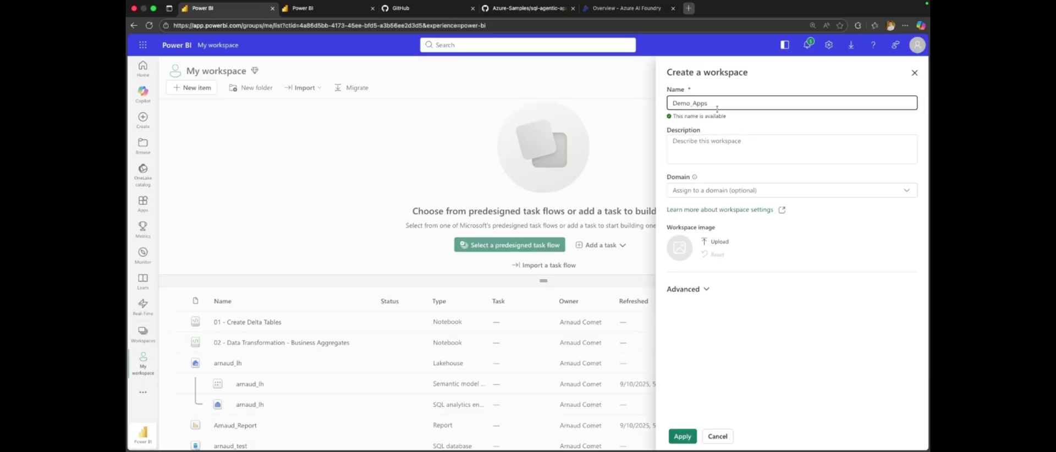
pyautogui.click(682, 436)
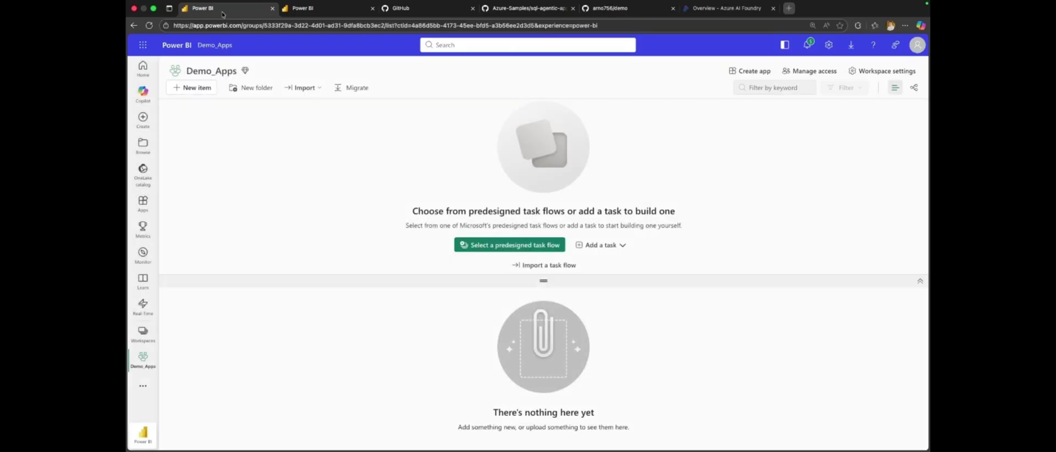
# - Start adding a GitHub account named Agentic_App in the workspace's Git integration settings
pyautogui.click(882, 71)
pyautogui.click(539, 167)
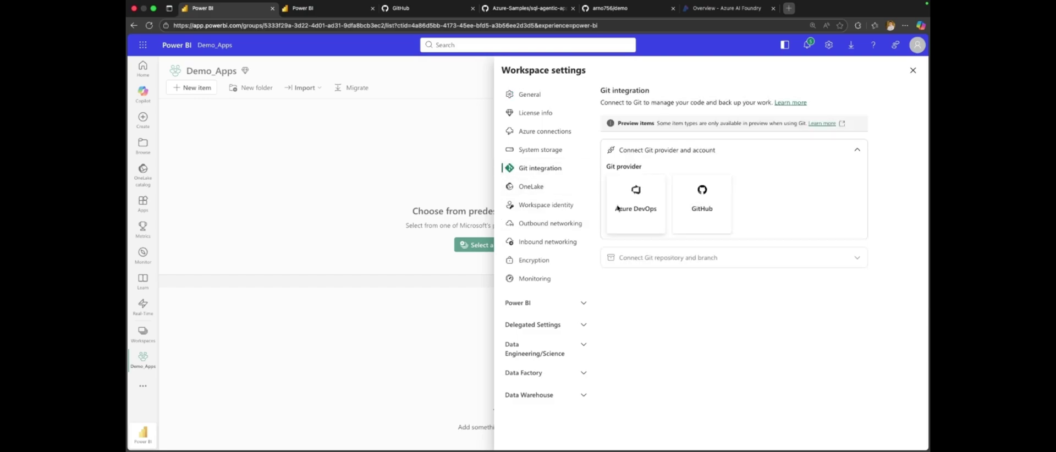
pyautogui.click(702, 204)
pyautogui.click(638, 297)
pyautogui.click(492, 215)
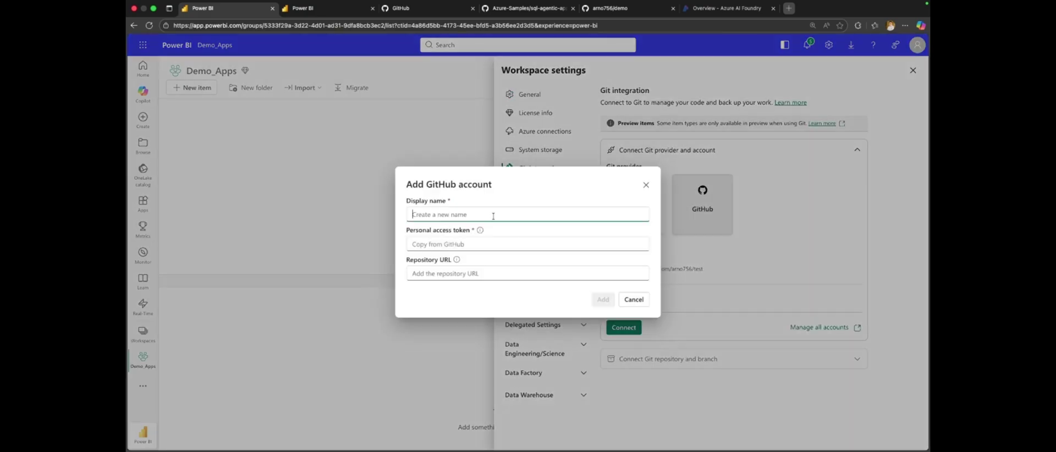
pyautogui.write('Agentic_App')
pyautogui.click(424, 8)
# - Begin generating a new classic personal access token in GitHub developer settings
pyautogui.click(912, 54)
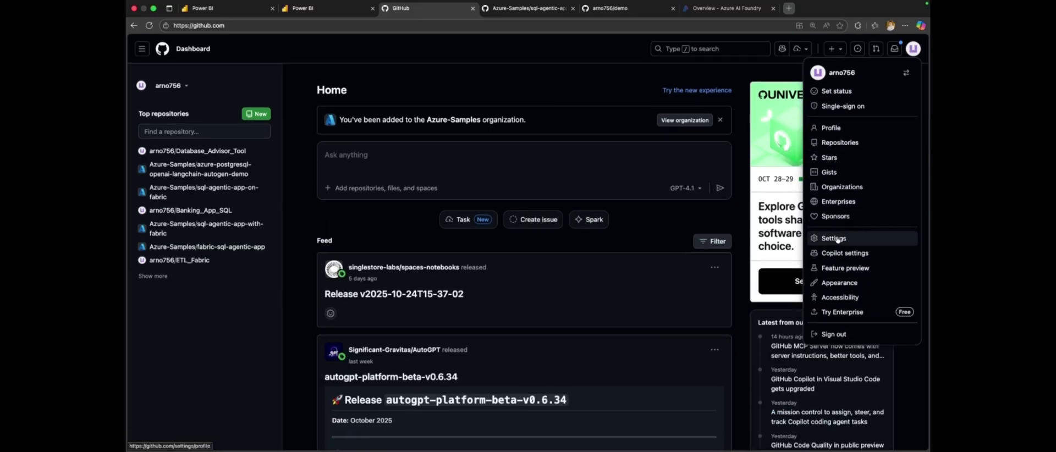
pyautogui.click(835, 243)
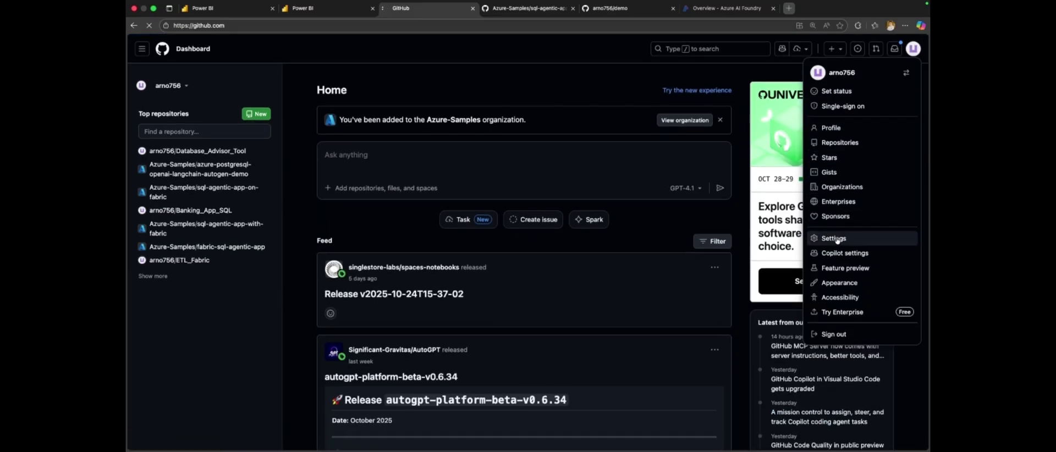
pyautogui.scroll(-5, 477, 200)
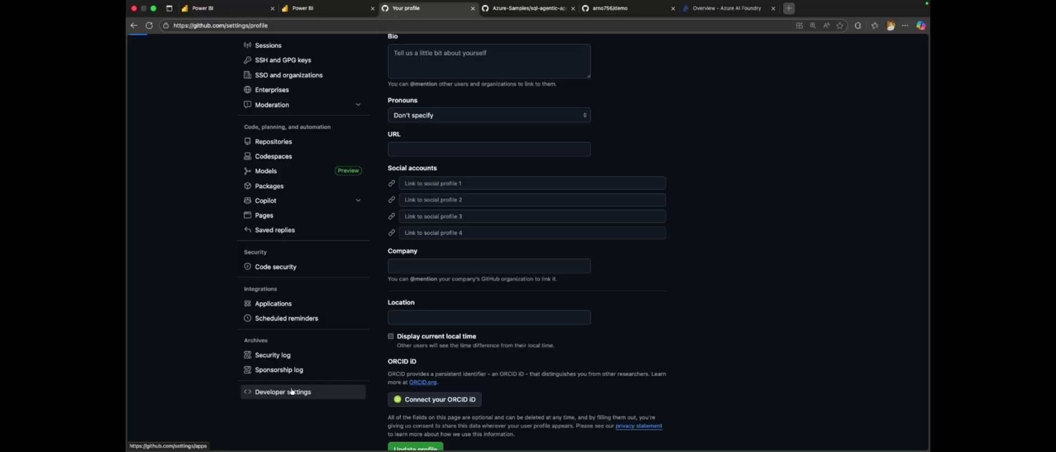
pyautogui.click(273, 393)
pyautogui.click(318, 112)
pyautogui.click(318, 139)
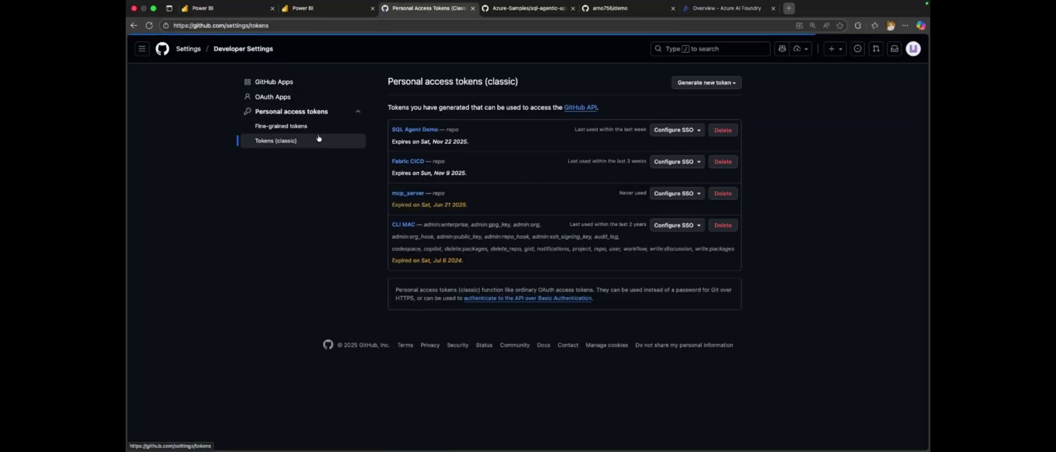
pyautogui.click(708, 82)
pyautogui.click(660, 131)
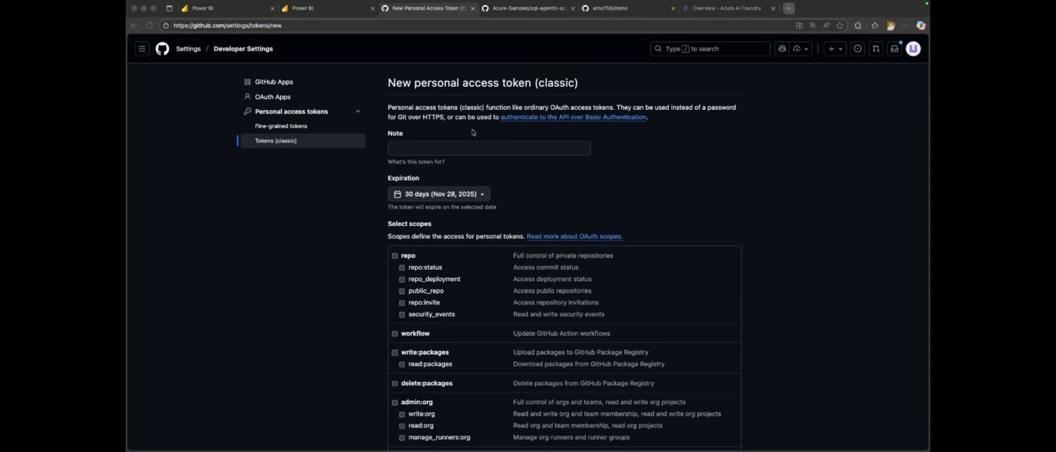
# - Create the token with note 'Demo' and full repo scope, and copy it for Fabric
pyautogui.click(450, 149)
pyautogui.write('Demo')
pyautogui.click(395, 255)
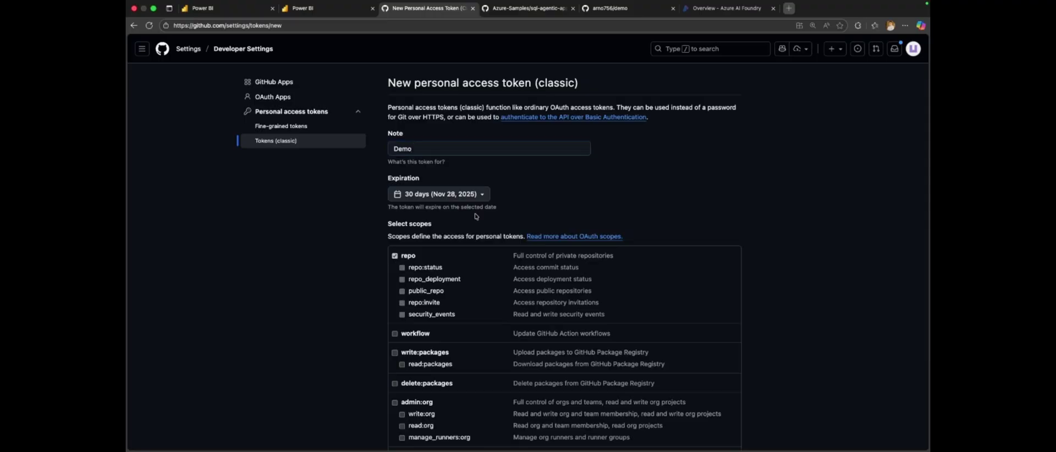
pyautogui.scroll(-3, 475, 278)
pyautogui.scroll(-1, 475, 278)
pyautogui.scroll(-10, 475, 278)
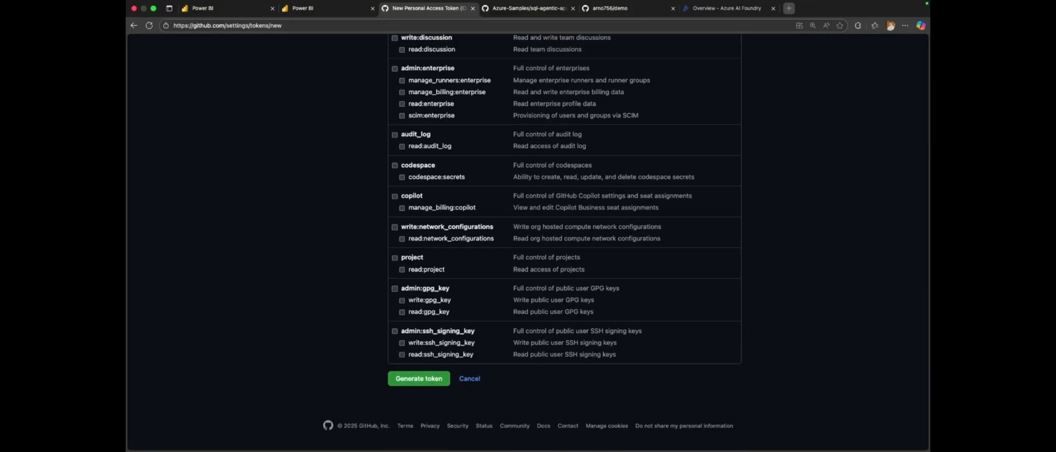
pyautogui.click(419, 378)
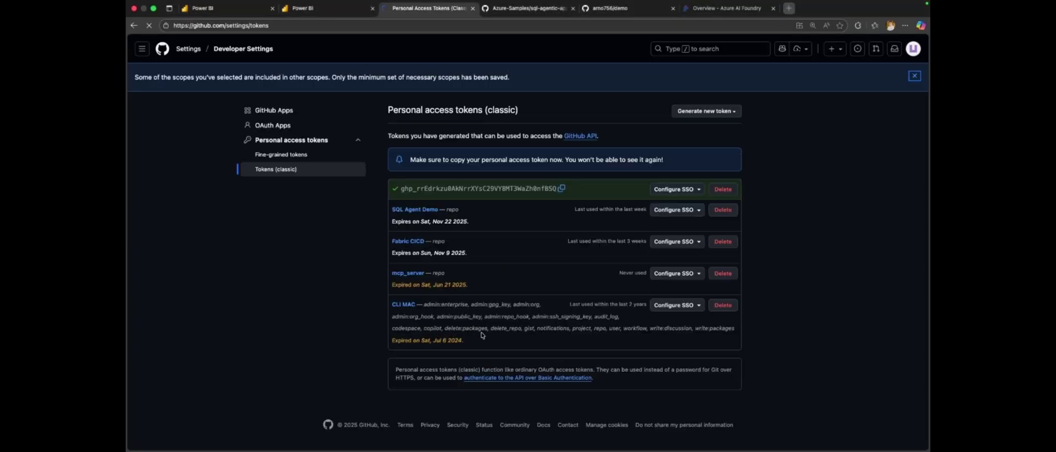
pyautogui.click(562, 190)
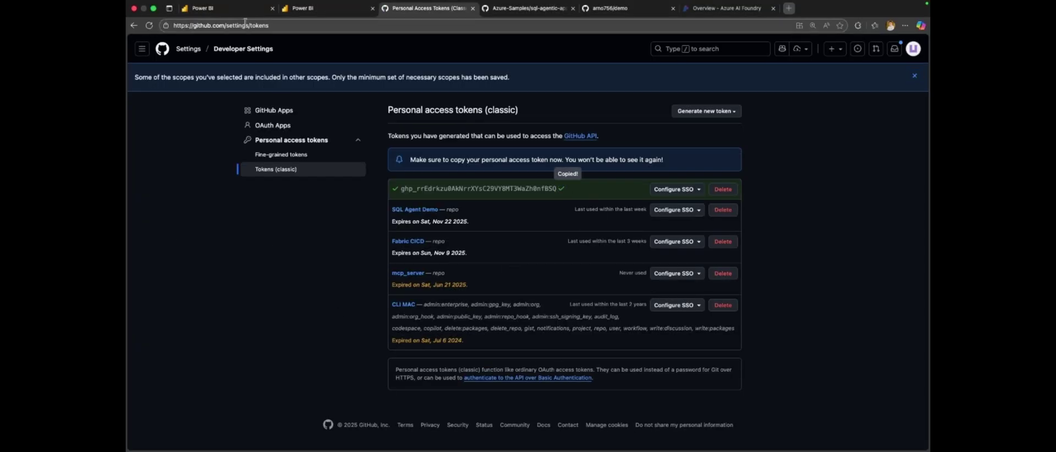
pyautogui.click(225, 8)
pyautogui.click(448, 244)
# - Complete the GitHub account with the token and demo repository URL, and connect it
pyautogui.hotkey('ctrl', 'v')
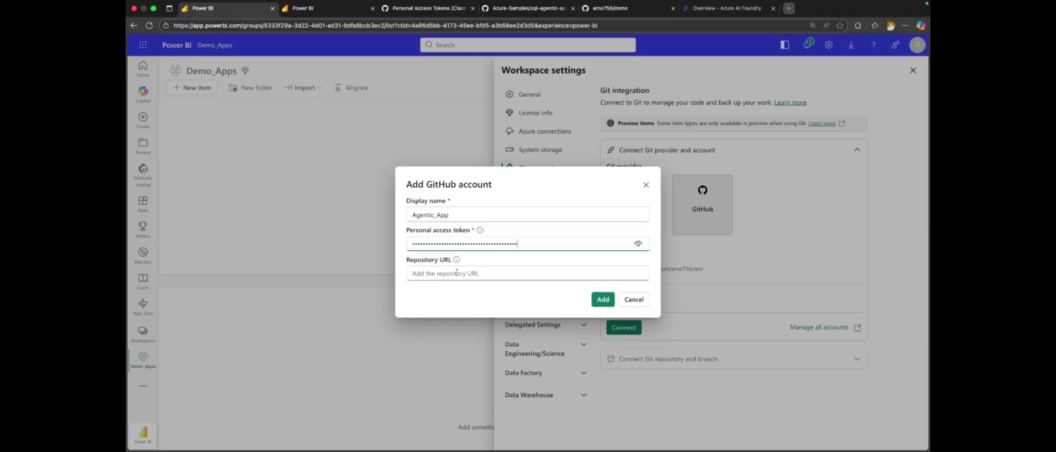
pyautogui.press('Tab')
pyautogui.click(626, 8)
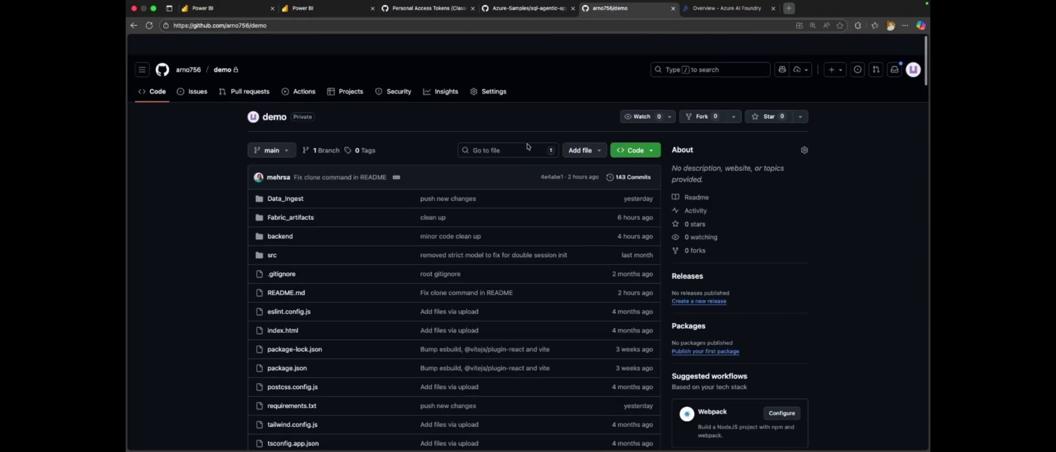
pyautogui.click(635, 129)
pyautogui.click(646, 211)
pyautogui.click(226, 9)
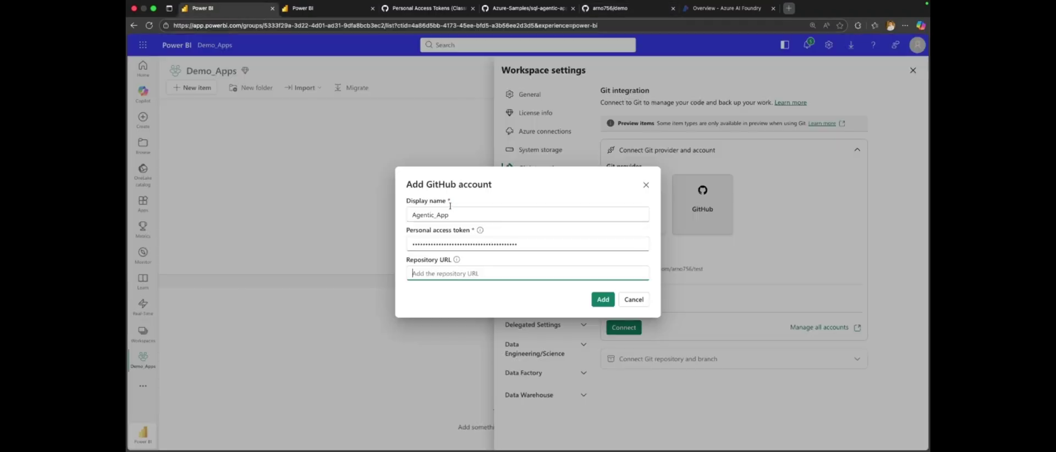
pyautogui.hotkey('ctrl', 'v')
pyautogui.click(602, 299)
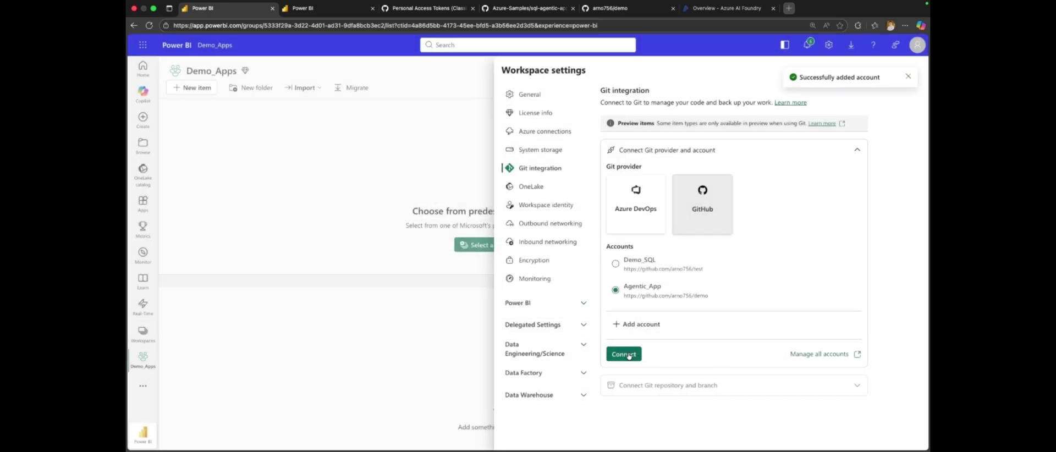
# - Select the main branch and the Fabric_artifacts Git folder, then connect and sync
pyautogui.click(741, 316)
pyautogui.click(682, 333)
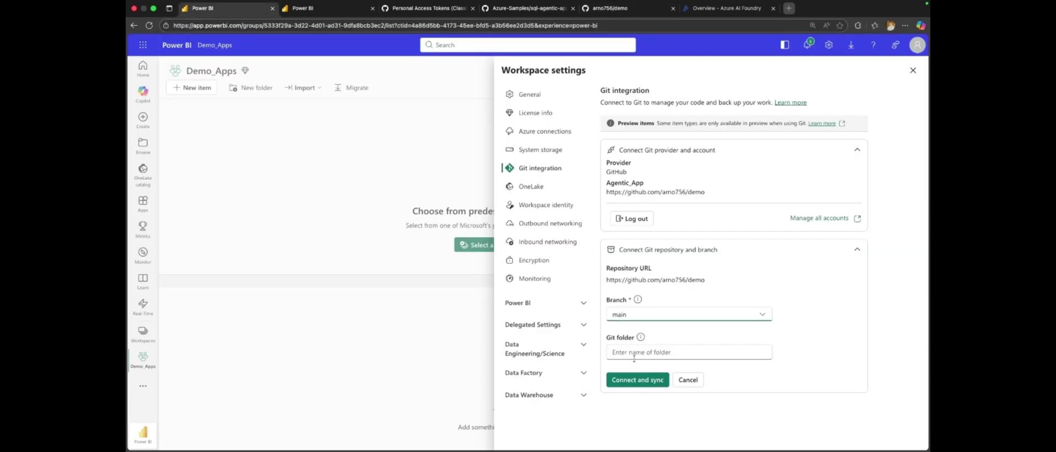
pyautogui.click(634, 352)
pyautogui.write('Fabric_artifacts')
pyautogui.click(638, 380)
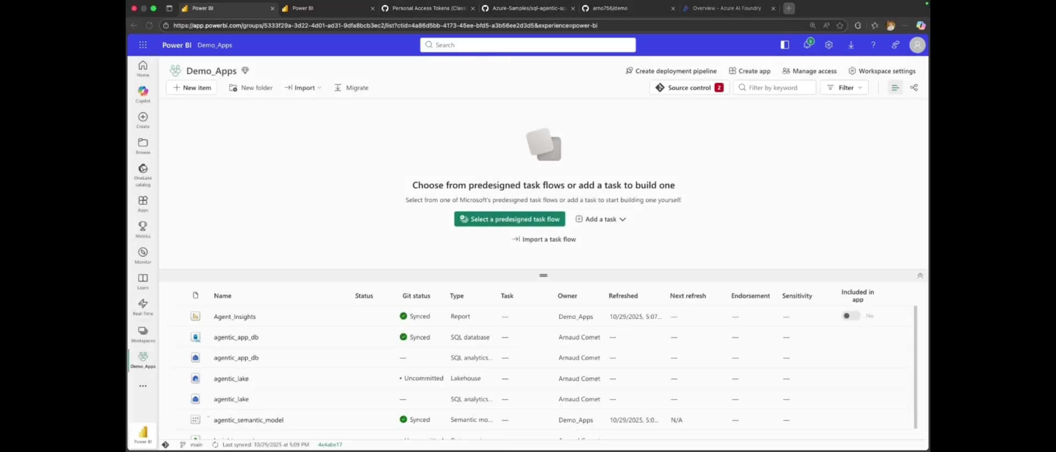
# - Copy the SQL connection string from the agentic_lake SQL analytics endpoint's settings
pyautogui.click(914, 87)
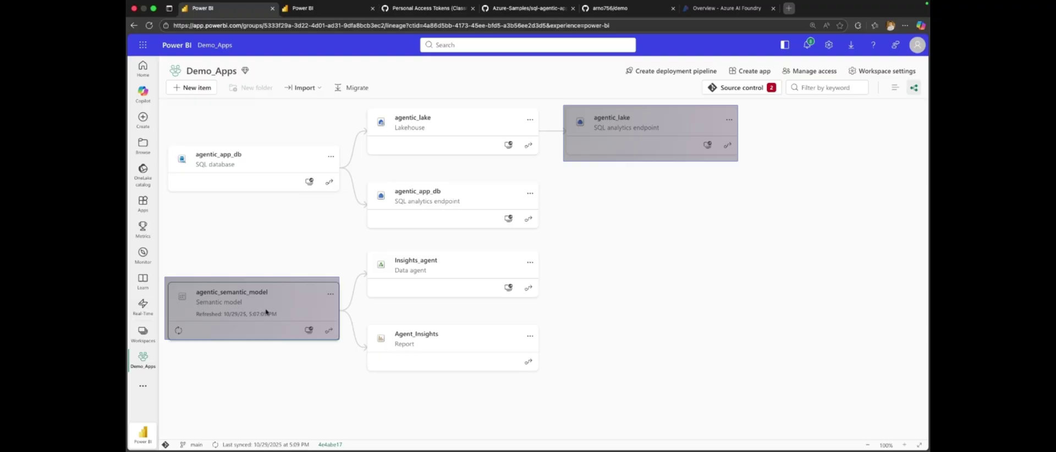
pyautogui.click(607, 136)
pyautogui.click(776, 112)
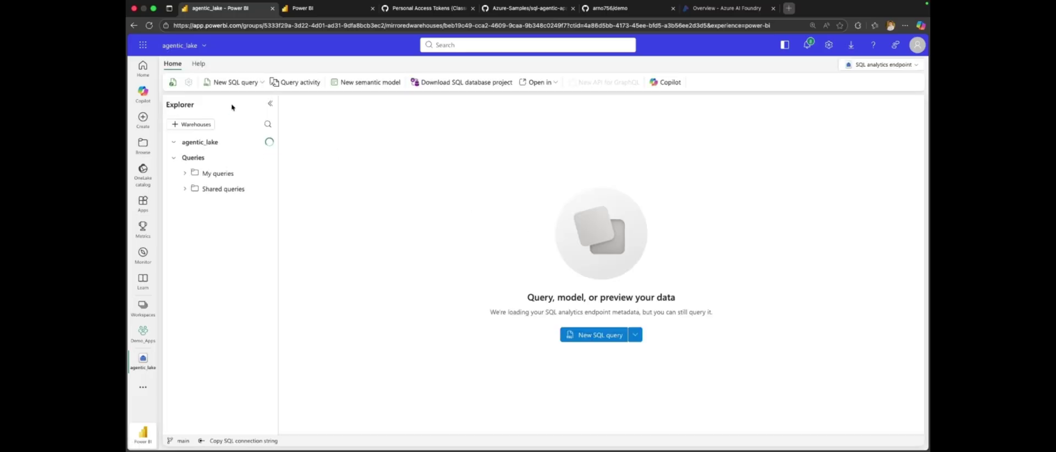
pyautogui.click(188, 83)
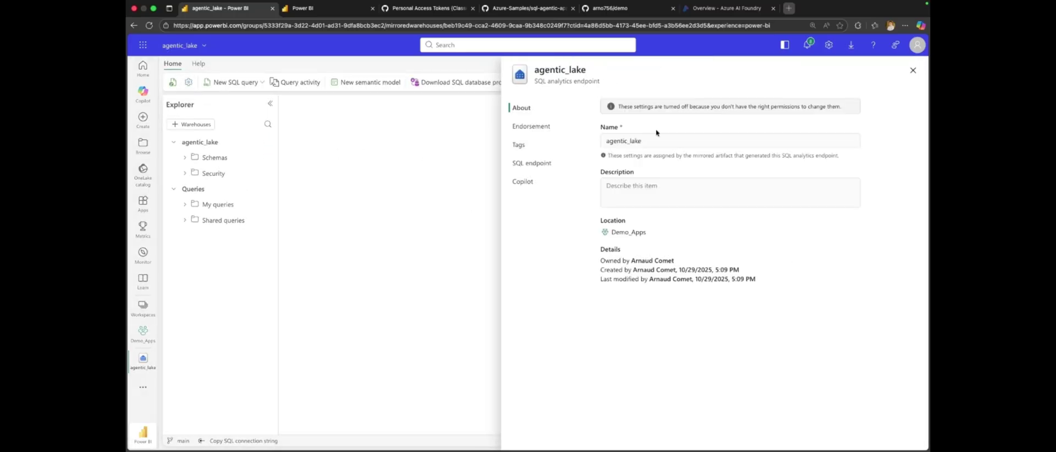
pyautogui.click(532, 163)
pyautogui.click(915, 129)
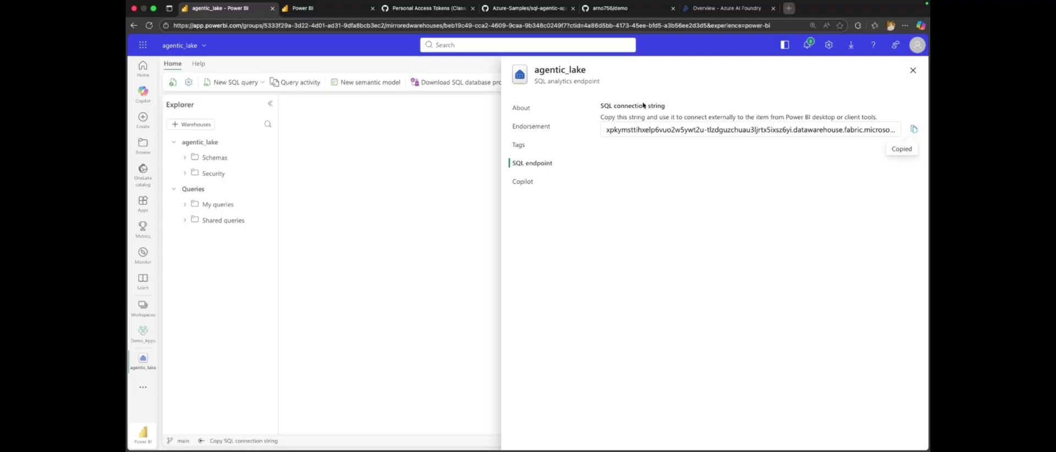
pyautogui.click(611, 8)
# - Paste the agentic_lake SQL connection string over the placeholder in expressions.tmdl
pyautogui.scroll(3, 374, 137)
pyautogui.click(307, 198)
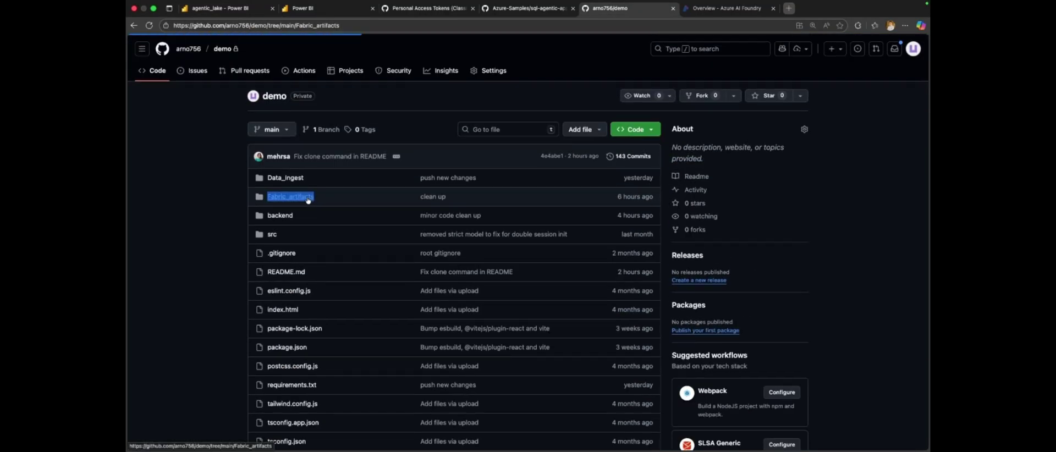
pyautogui.click(358, 327)
pyautogui.click(316, 186)
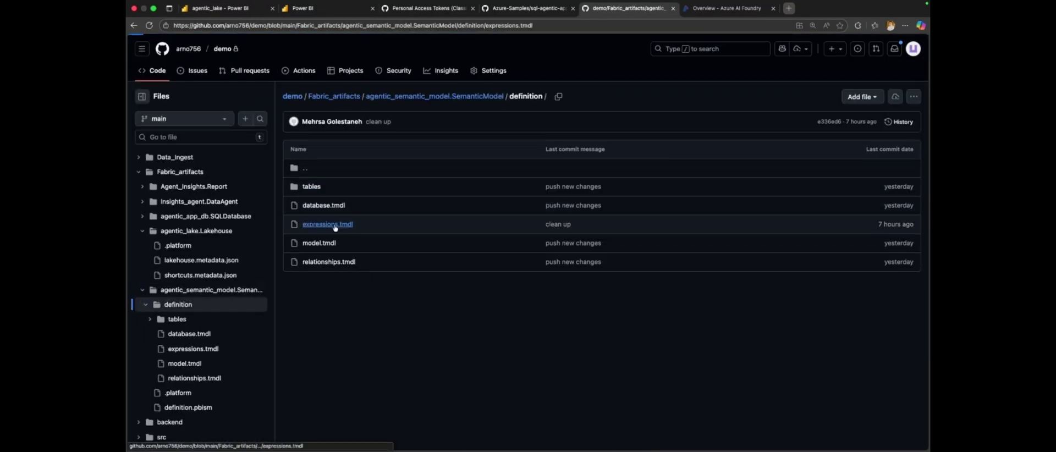
pyautogui.click(325, 224)
pyautogui.click(882, 150)
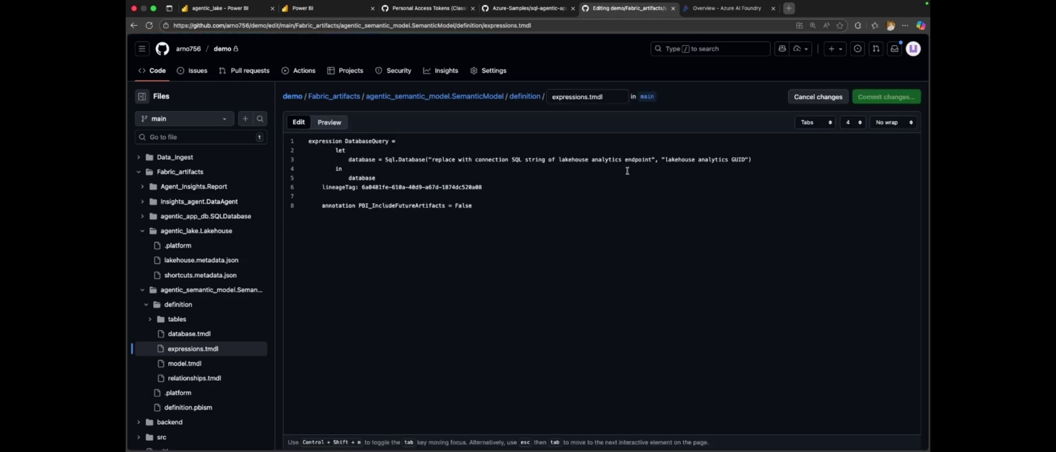
pyautogui.moveTo(652, 159); pyautogui.dragTo(433, 161)
pyautogui.hotkey('ctrl', 'v')
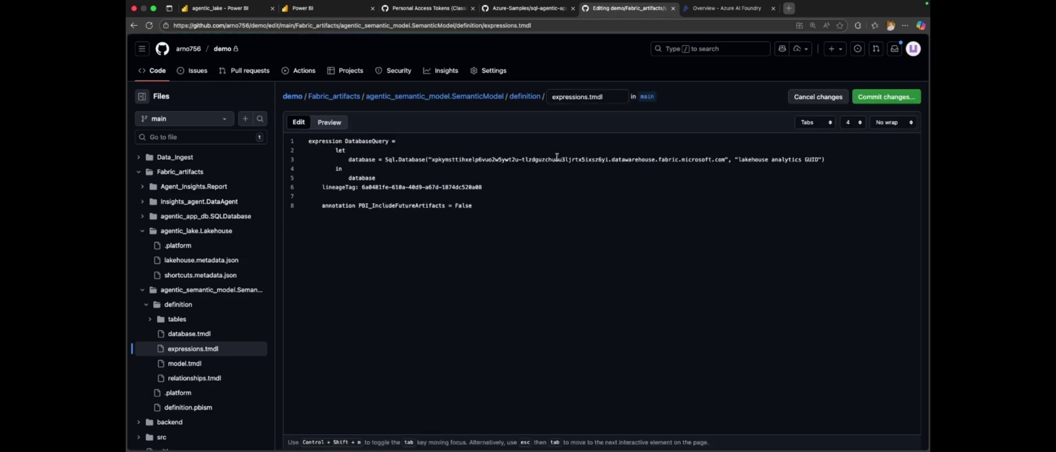
# - Replace the lakehouse GUID placeholder and commit with 'Update database connection string in expressions.tmdl'
pyautogui.click(233, 8)
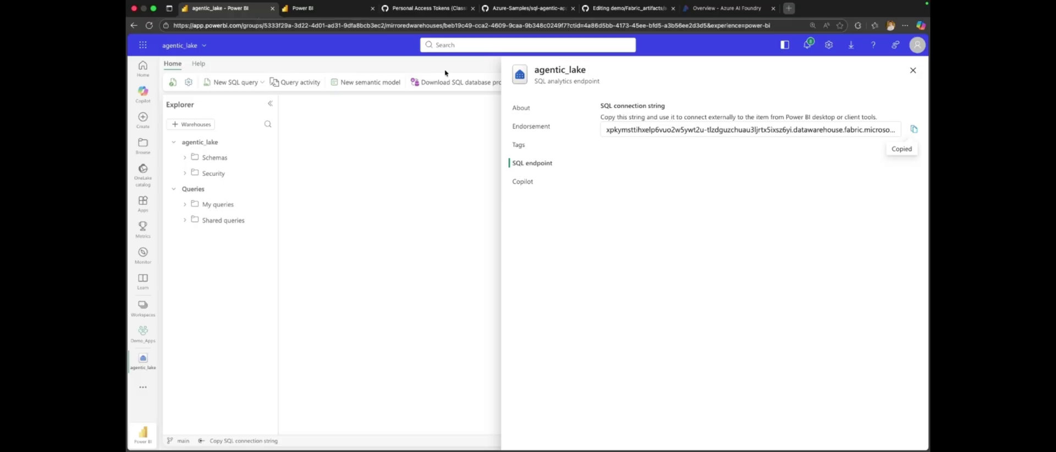
pyautogui.moveTo(568, 25); pyautogui.dragTo(446, 27)
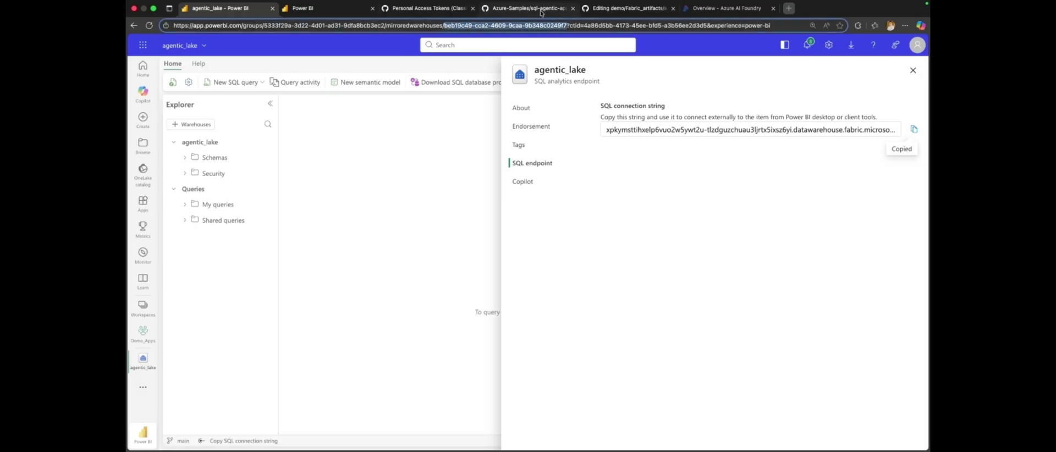
pyautogui.click(606, 9)
pyautogui.moveTo(817, 160); pyautogui.dragTo(738, 160)
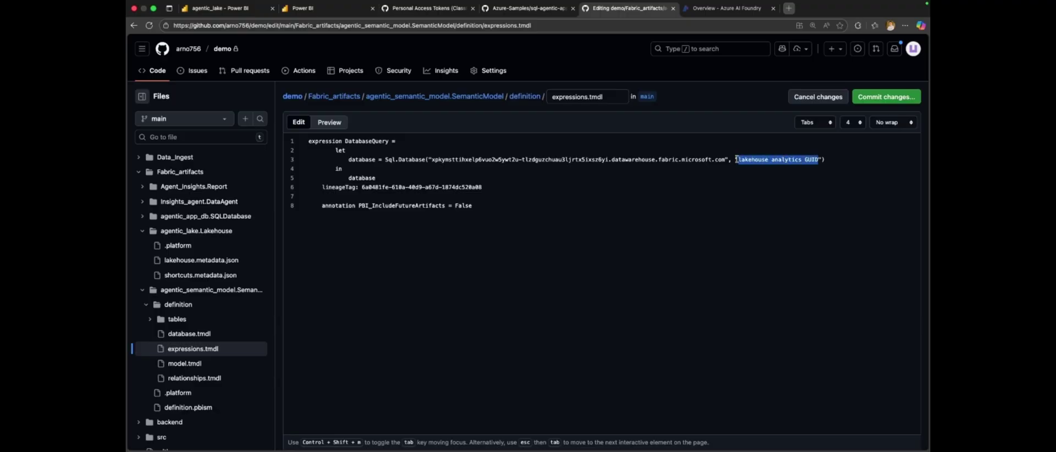
pyautogui.hotkey('ctrl', 'v')
pyautogui.click(887, 97)
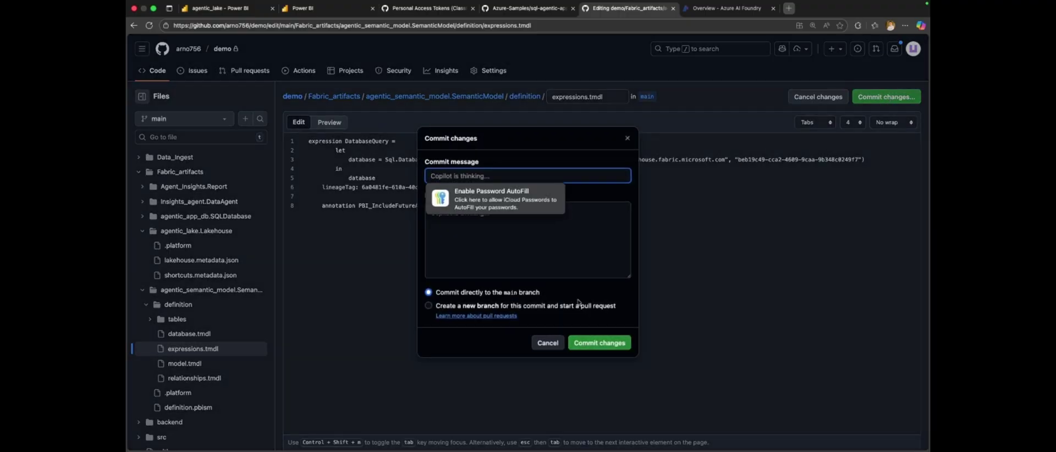
pyautogui.write('Update database connection string in expressions.tmdl')
pyautogui.click(598, 349)
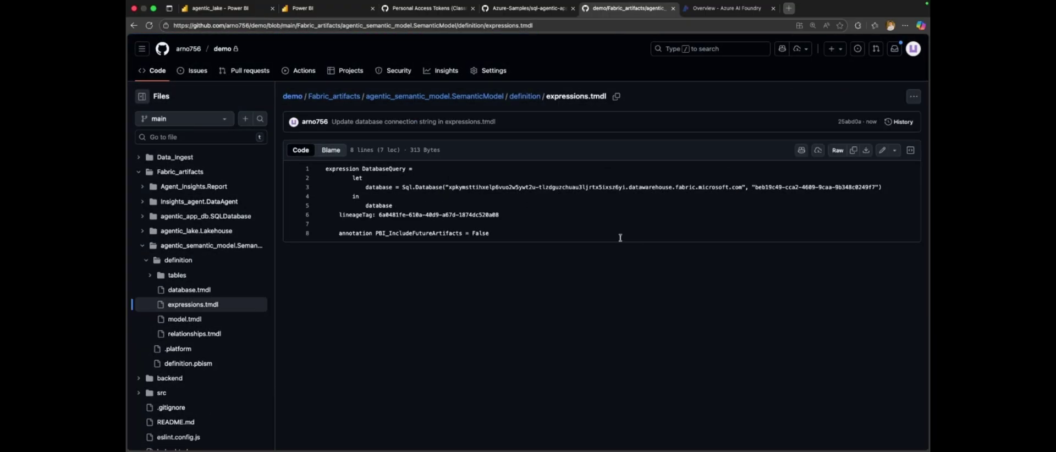
# - Pull all incoming Git updates into Demo_Apps from Source control
pyautogui.press('super+1')
pyautogui.click(913, 70)
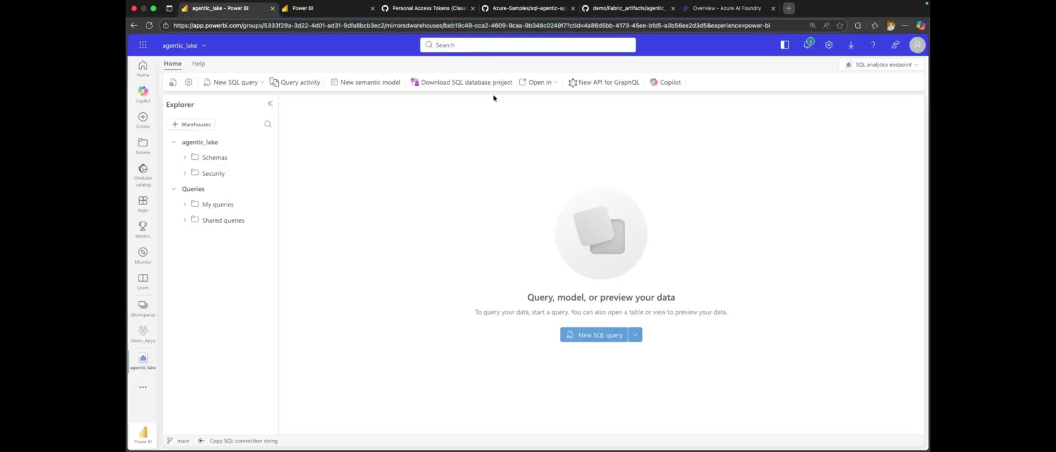
pyautogui.click(143, 332)
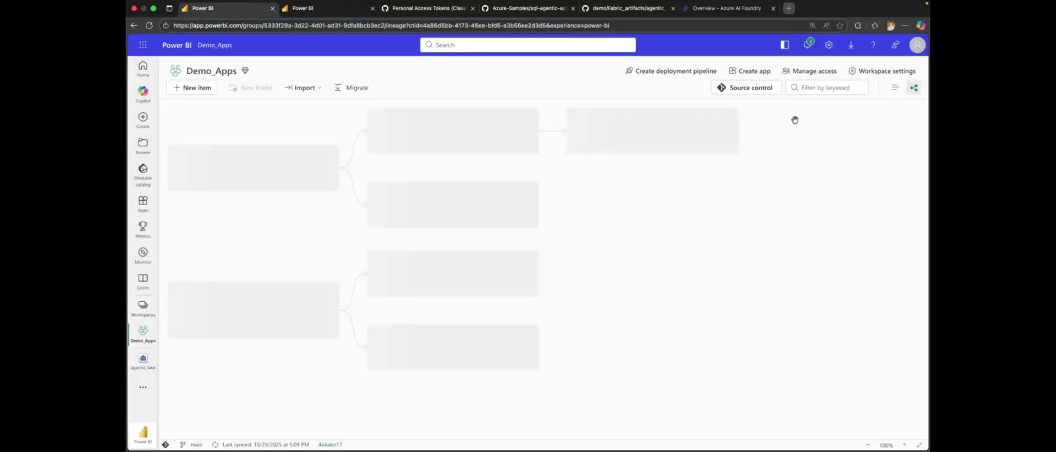
pyautogui.click(745, 88)
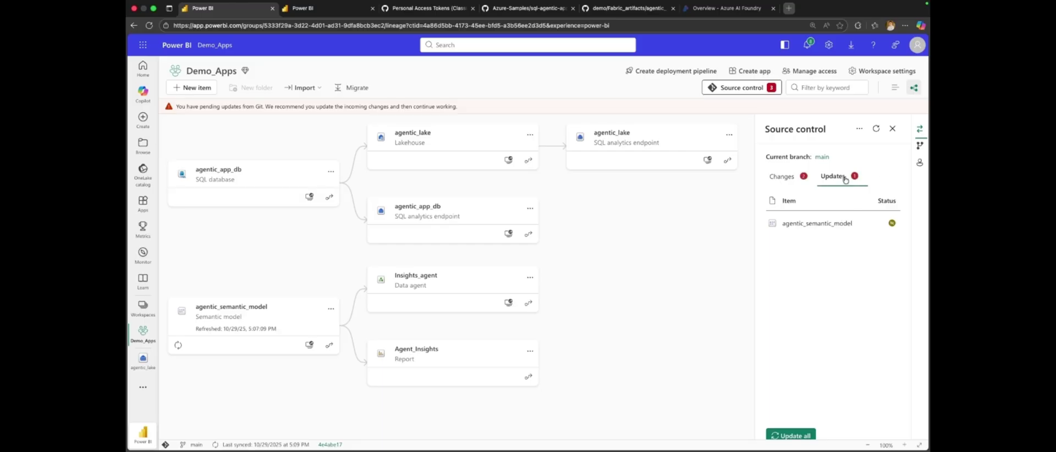
pyautogui.click(792, 433)
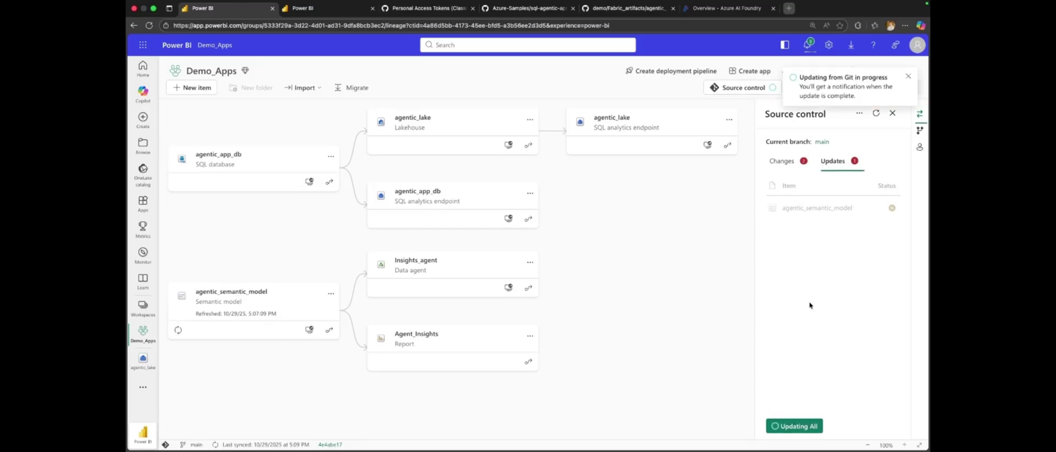
pyautogui.click(144, 361)
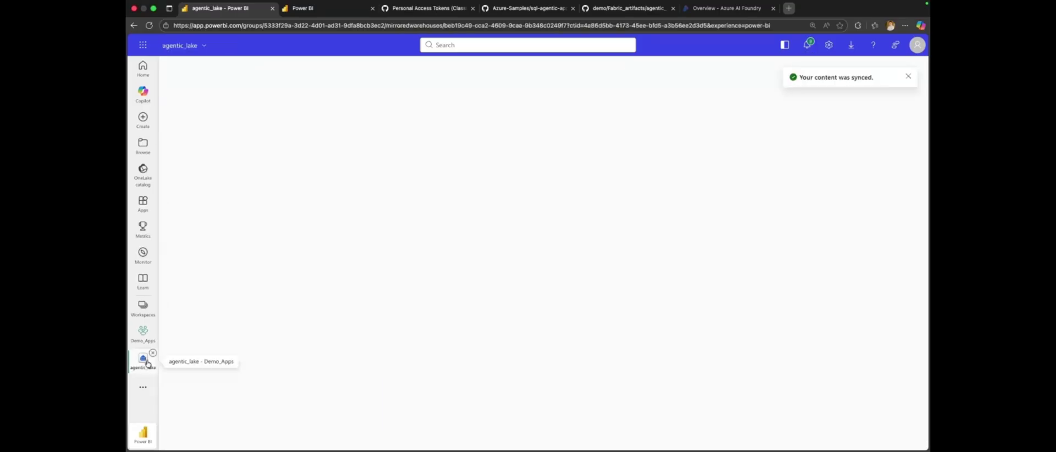
pyautogui.click(143, 332)
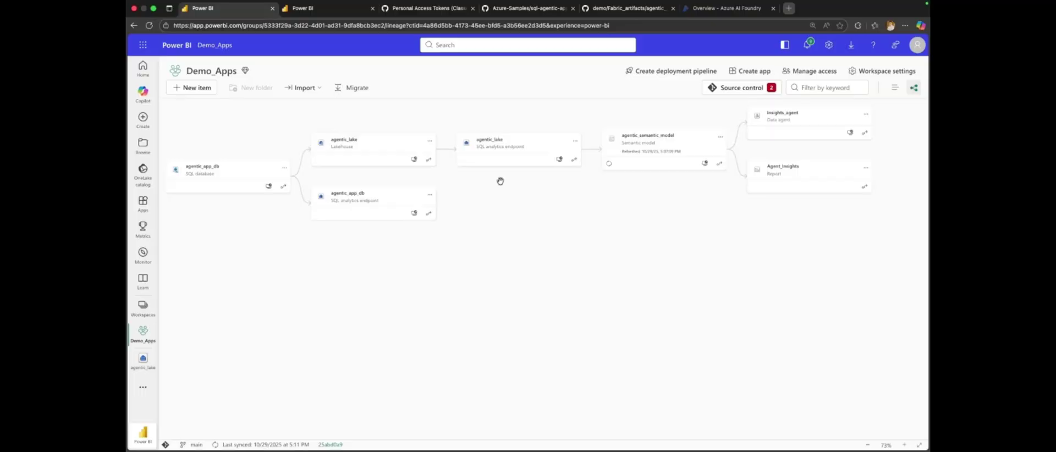
# - Start a new SQL query on the agentic_lake SQL analytics endpoint
pyautogui.click(514, 157)
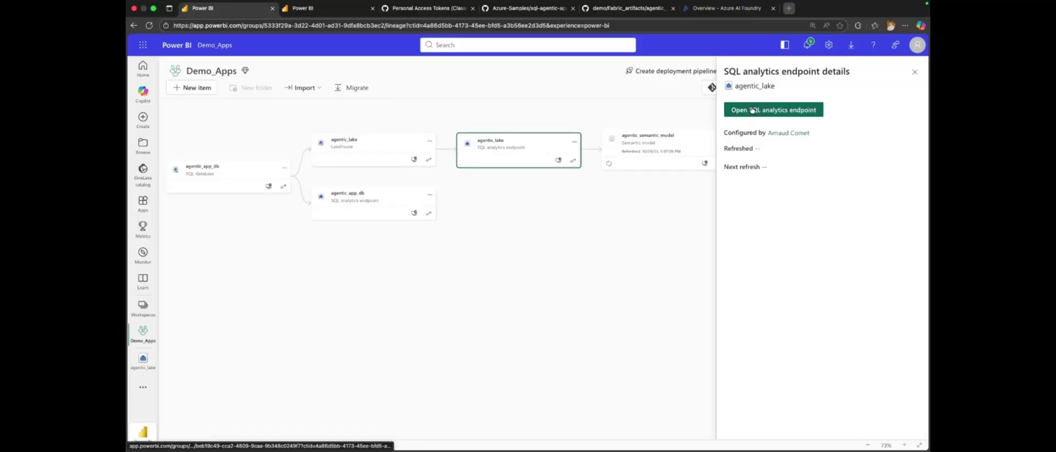
pyautogui.click(753, 110)
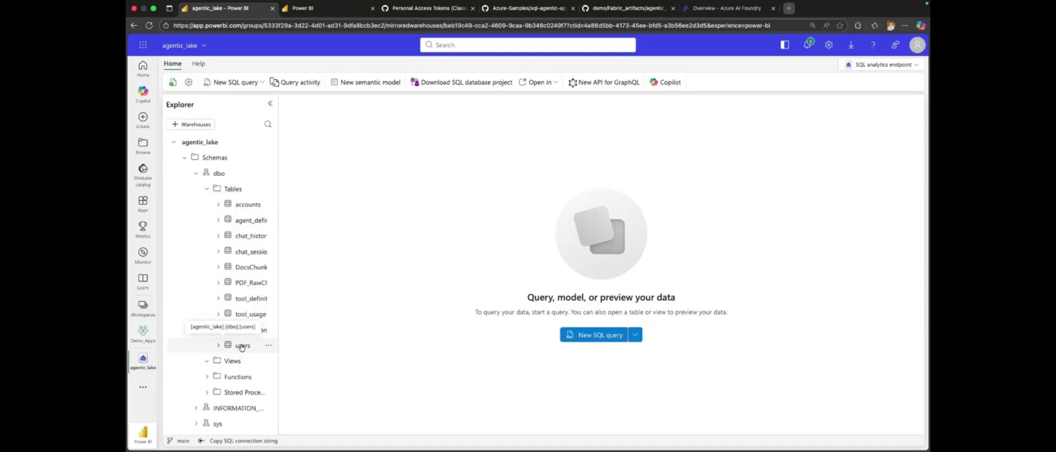
pyautogui.click(594, 334)
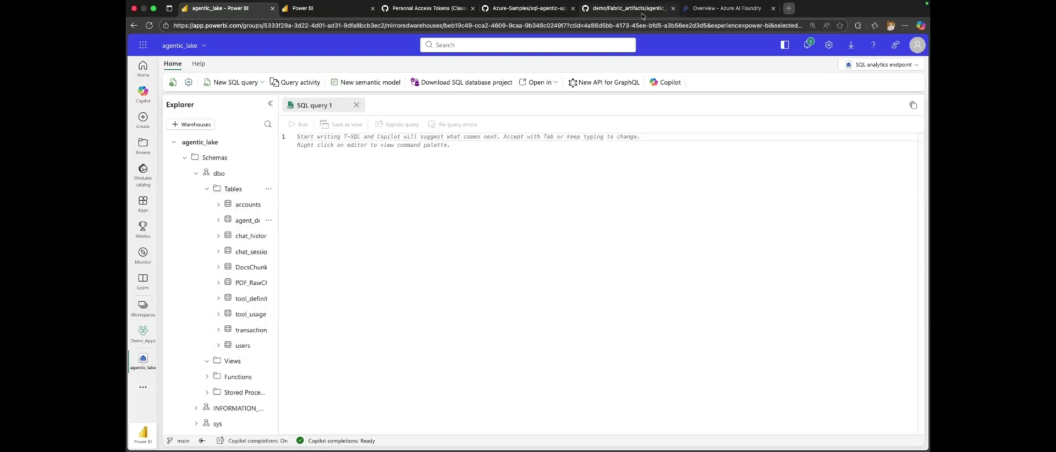
# - Paste the Data_Ingest/create_views.sql script from GitHub into the query editor
pyautogui.click(642, 11)
pyautogui.scroll(3, 187, 303)
pyautogui.click(175, 158)
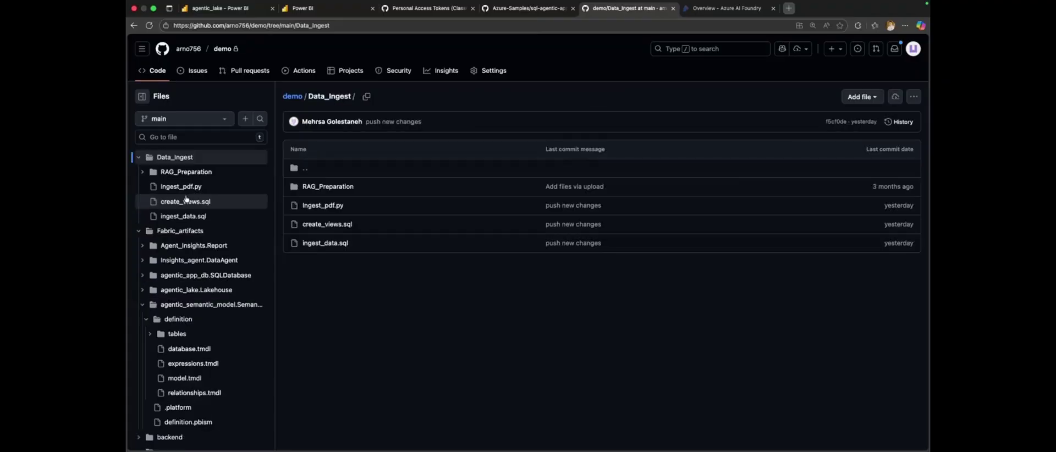
pyautogui.click(186, 200)
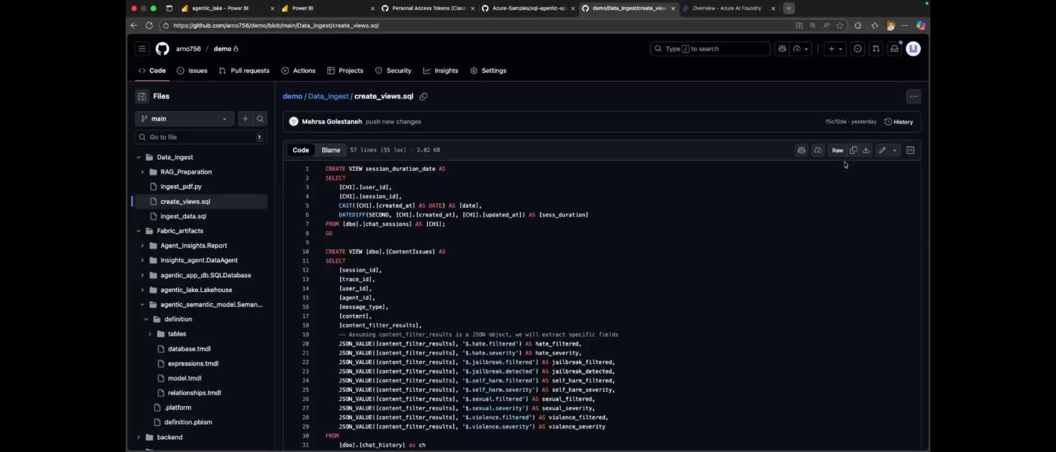
pyautogui.press('super+1')
pyautogui.click(419, 220)
pyautogui.press('super+v')
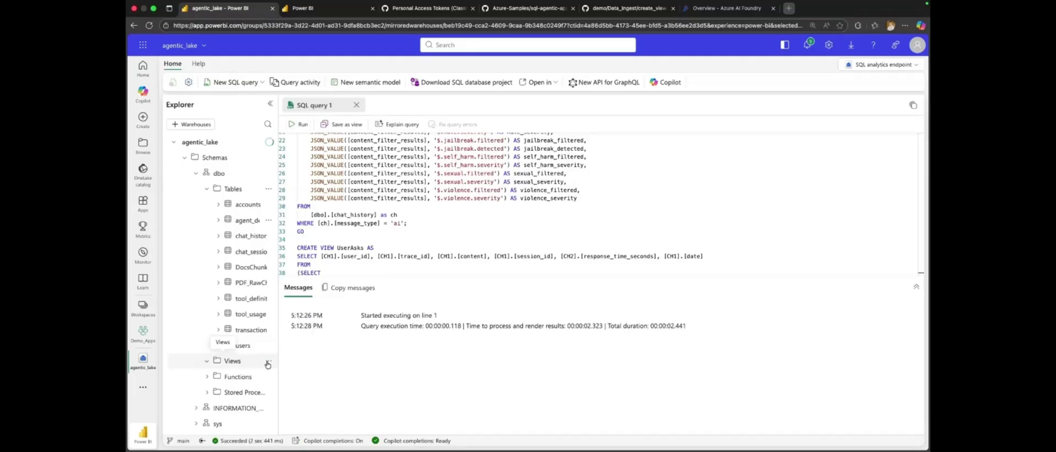
# - Refresh the Views folder to list ContentIssues, session_duration_date and UserAsks
pyautogui.click(208, 362)
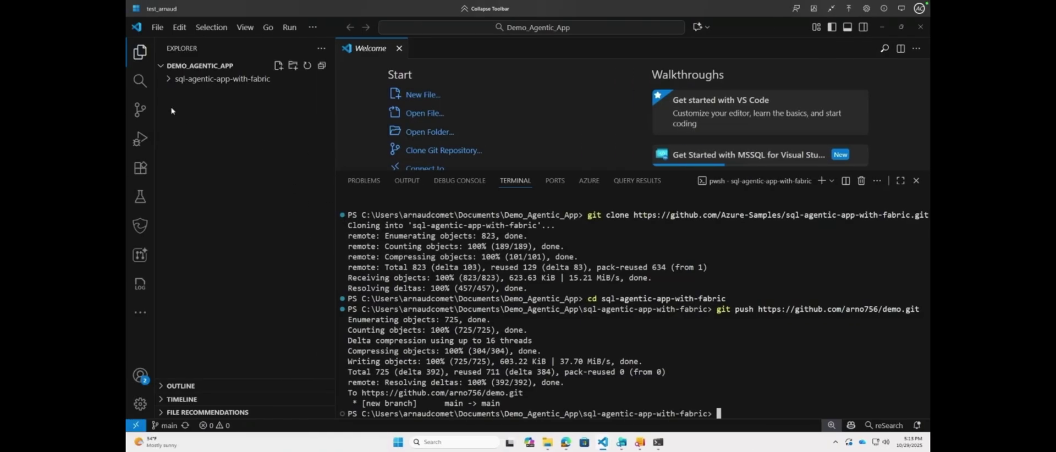
# - Rename backend/.env.sample to .env and go to the empty connection string value on line 2
pyautogui.click(209, 78)
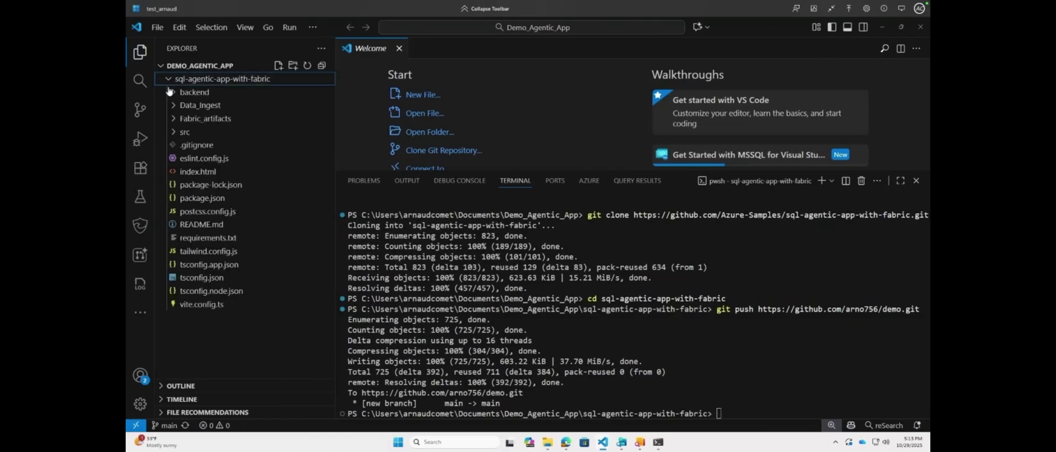
pyautogui.click(193, 92)
pyautogui.click(213, 132)
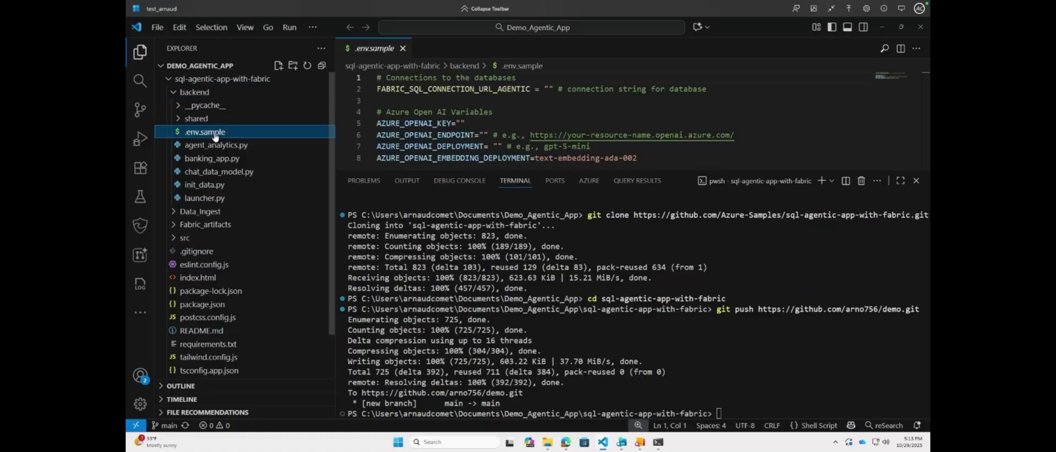
pyautogui.rightClick(242, 135)
pyautogui.click(264, 378)
pyautogui.write('env')
pyautogui.press('Return')
pyautogui.click(511, 91)
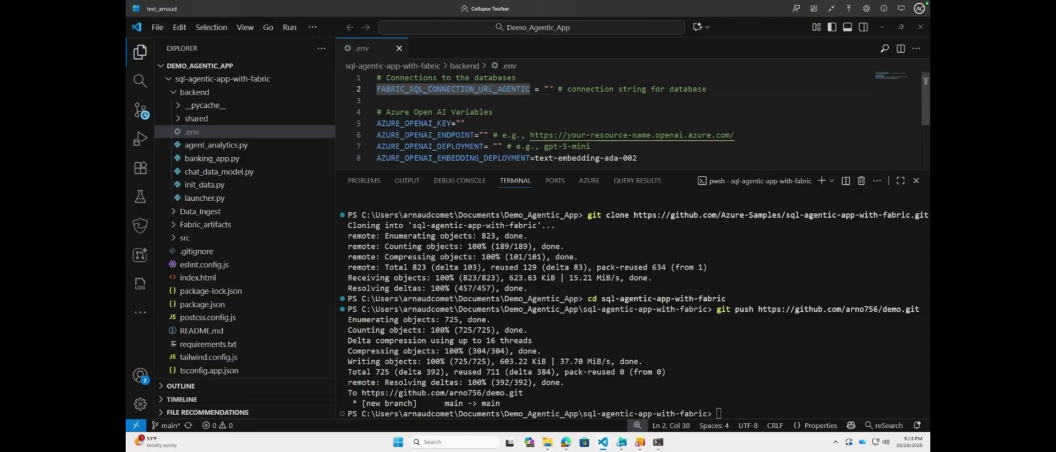
pyautogui.click(549, 89)
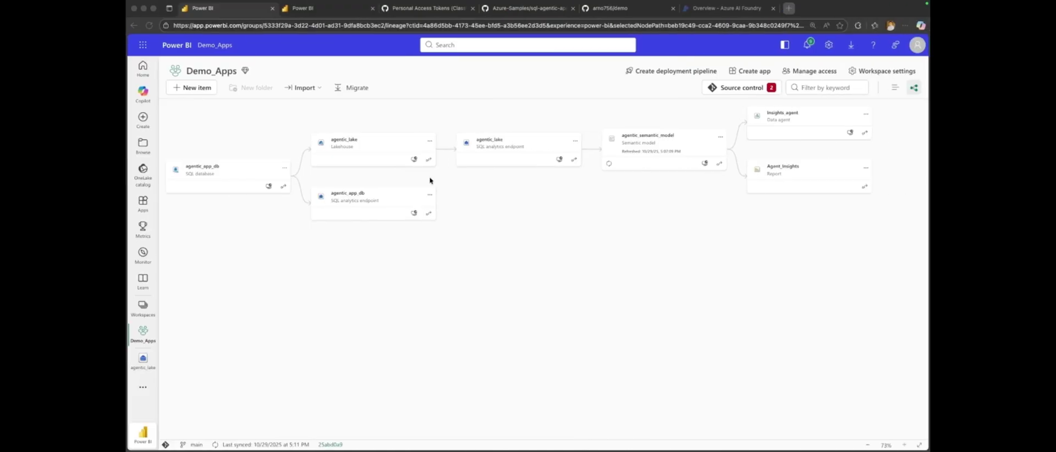
# - Select the ODBC connection string under the agentic_app_db database's Connection strings settings
pyautogui.click(242, 176)
pyautogui.click(755, 109)
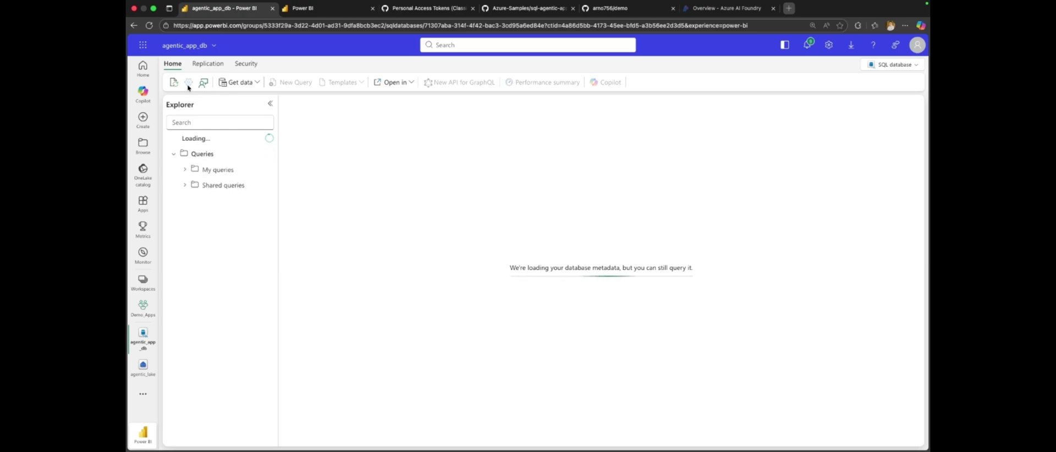
pyautogui.click(189, 83)
pyautogui.click(539, 163)
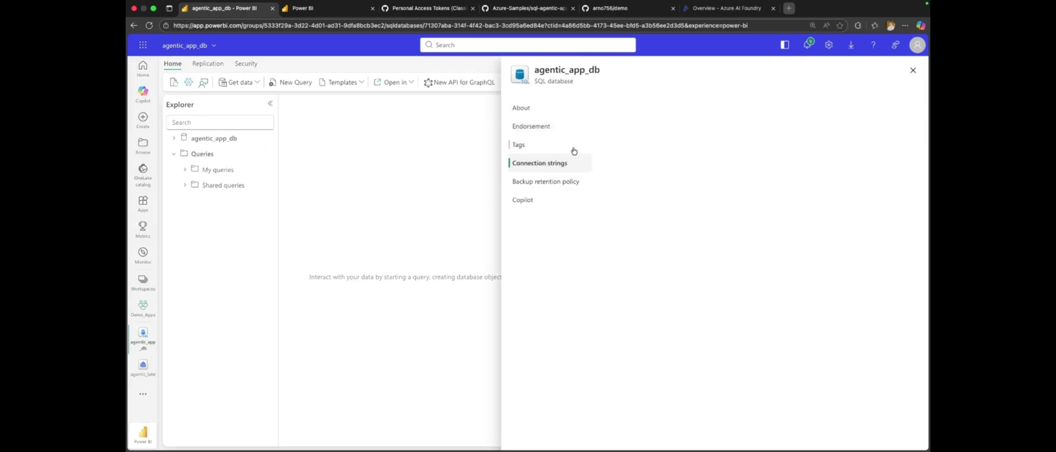
pyautogui.click(685, 109)
pyautogui.moveTo(864, 168); pyautogui.dragTo(607, 154)
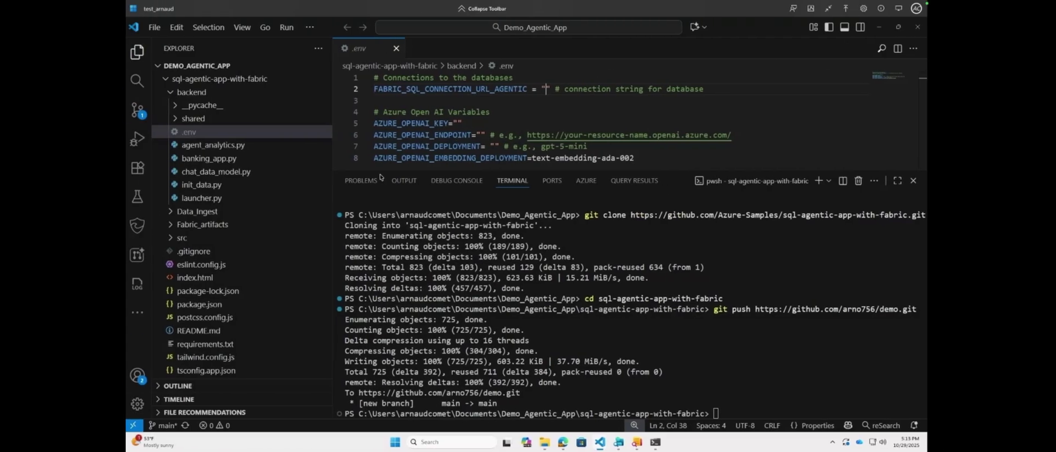
# - Paste the agentic_app_db ODBC string into line 2 of .env, then move to line 5
pyautogui.hotkey('ctrl', 'v')
pyautogui.hscroll(-10, 536, 118)
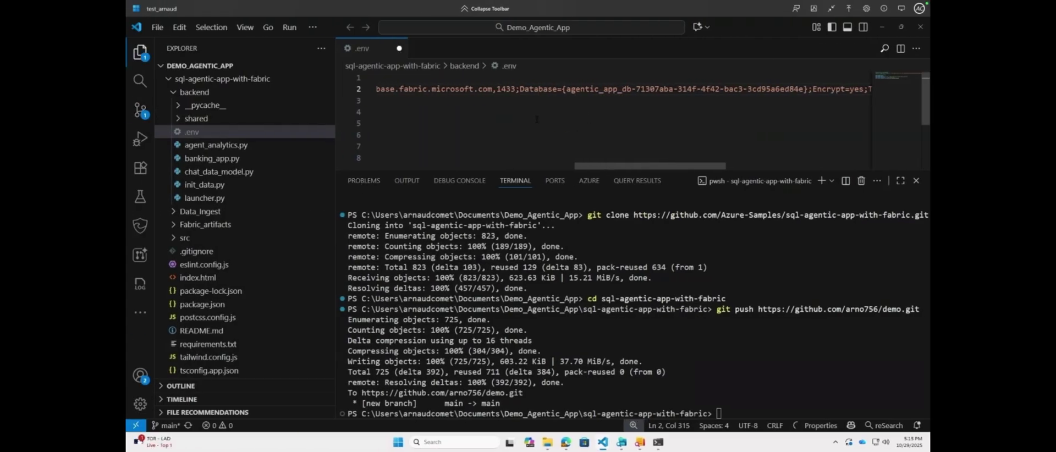
pyautogui.scroll(-1, 517, 116)
pyautogui.click(500, 107)
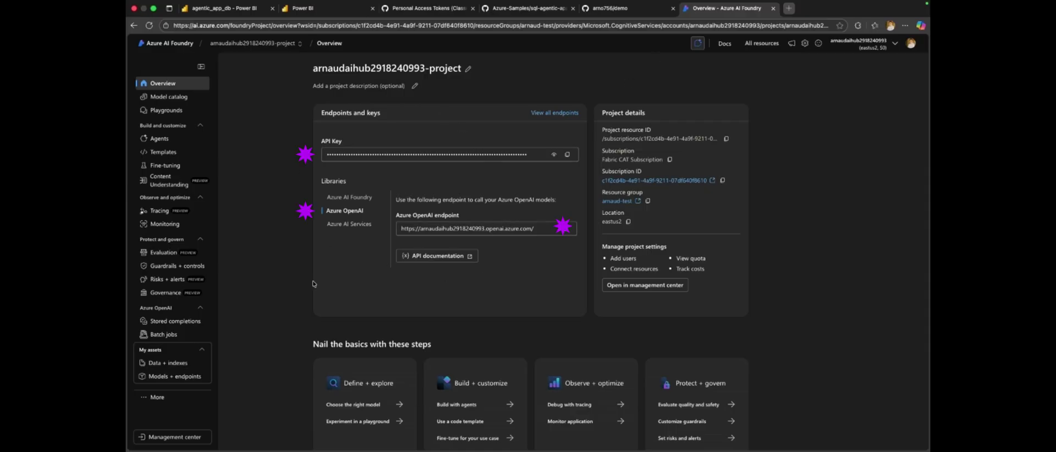
# - Check the gpt-5-mini and text-embedding-ada-002 deployments in Models + endpoints, then return to VS Code
pyautogui.click(161, 376)
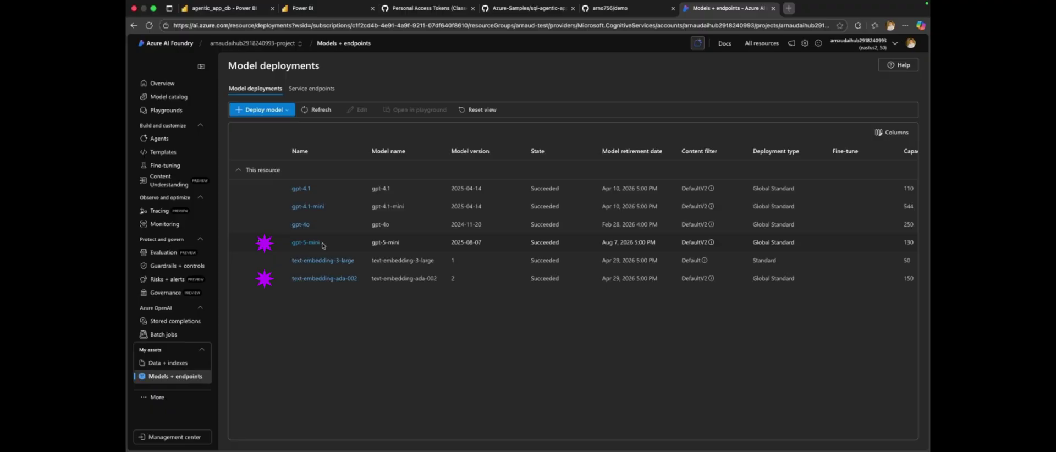
pyautogui.hotkey('ctrl', 'Left')
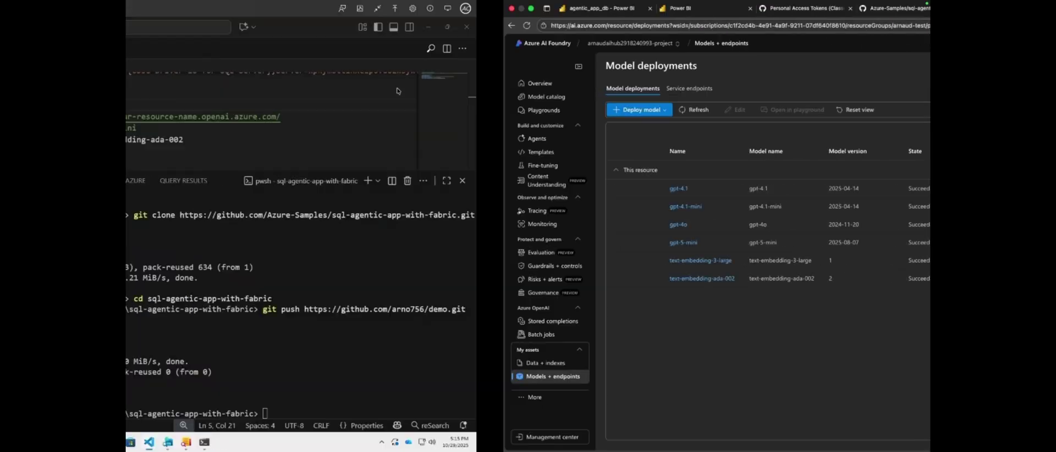
# - Create and activate a 'venv' Python virtual environment and pip install requirements.txt
pyautogui.click(204, 198)
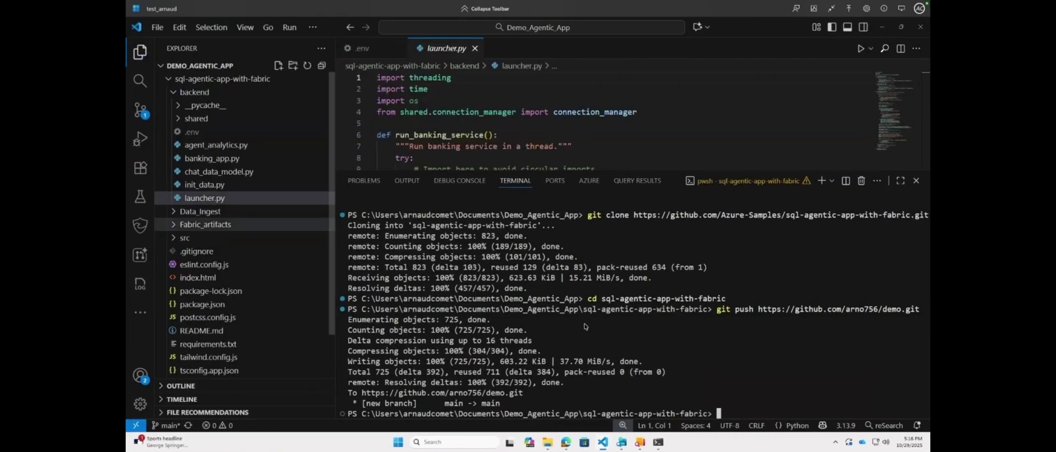
pyautogui.write('python3 -m venv venv')
pyautogui.press('Return')
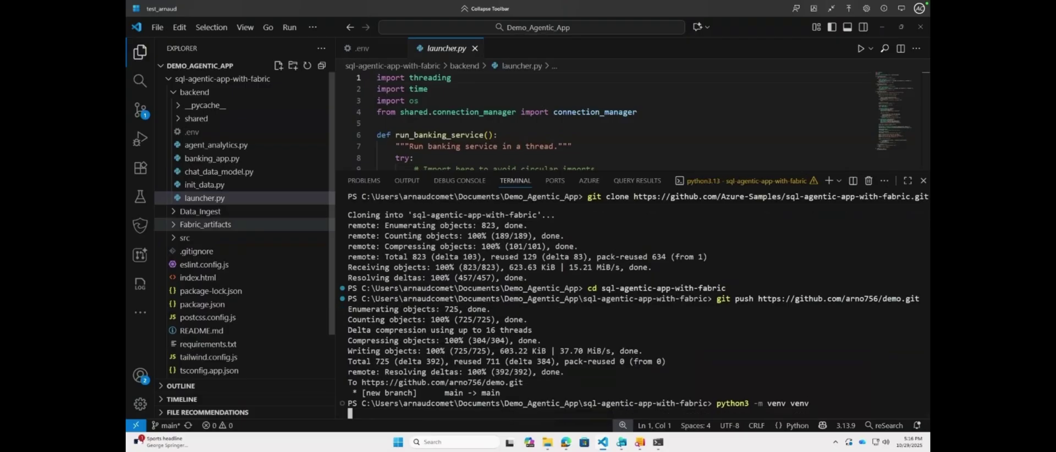
pyautogui.write('.\\venv\\Scripts\\activate')
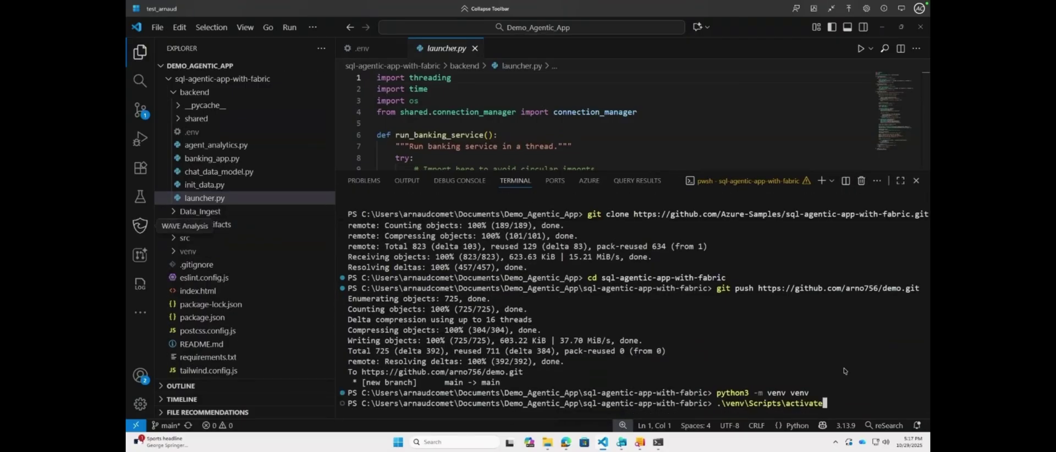
pyautogui.press('Return')
pyautogui.write('pip install ')
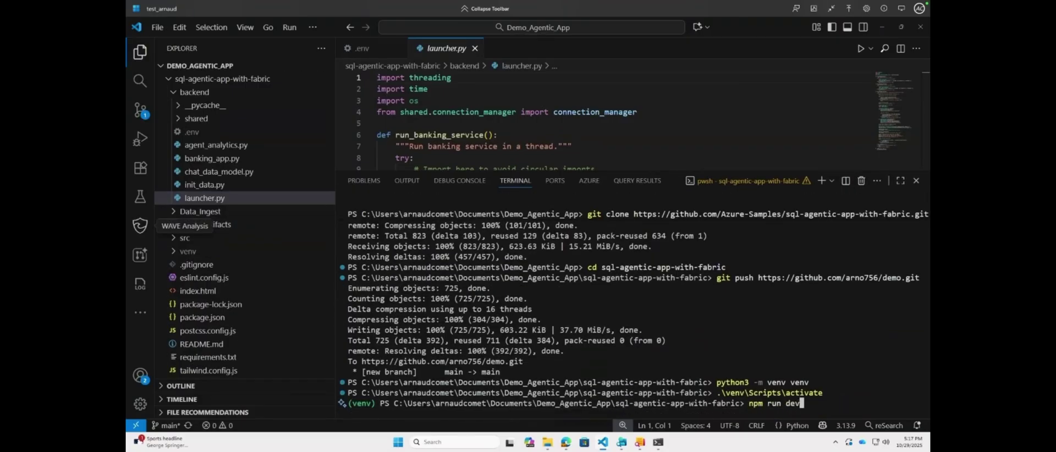
pyautogui.write('-r requirements.txt')
pyautogui.press('Return')
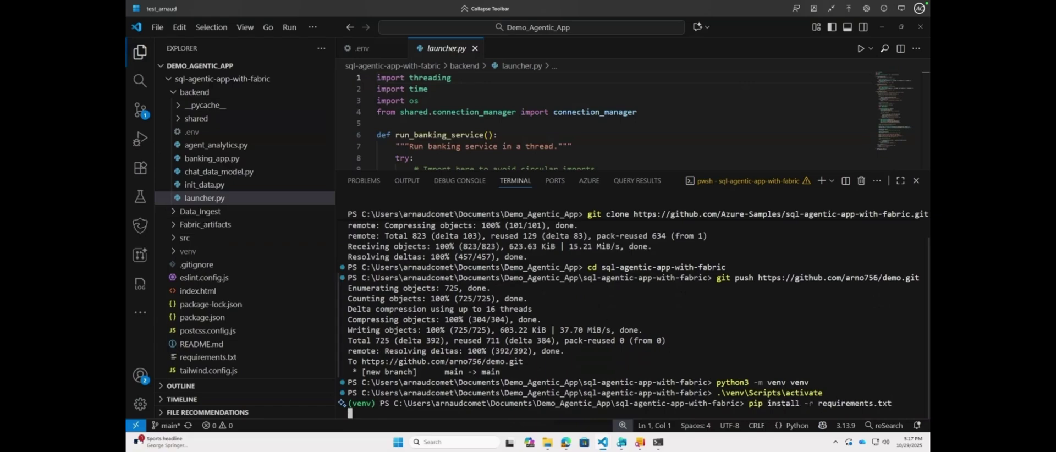
# - In a second terminal, npm install in sql-agentic-app-with-fabric and start the frontend dev server
pyautogui.hotkey('ctrl', 'shift', '`')
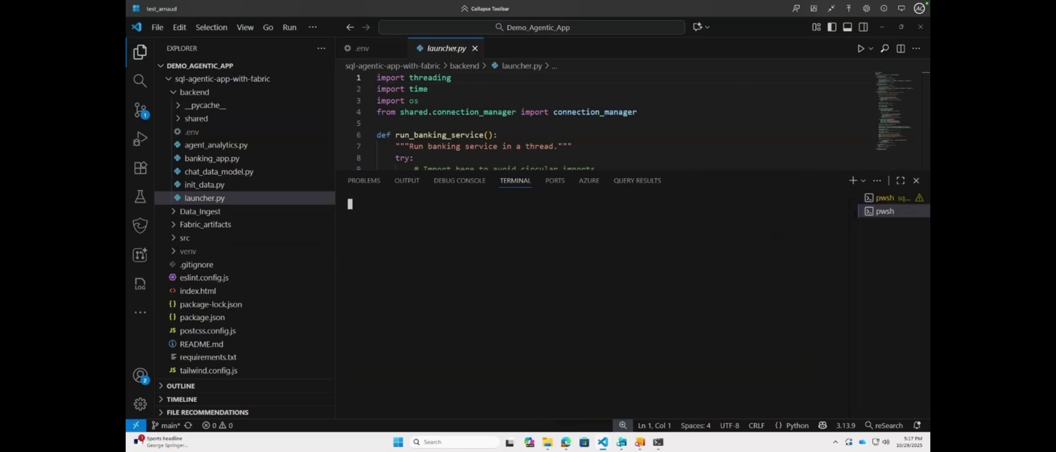
pyautogui.write('cd sql-agentic-app-with-fabric')
pyautogui.press('Return')
pyautogui.write('n')
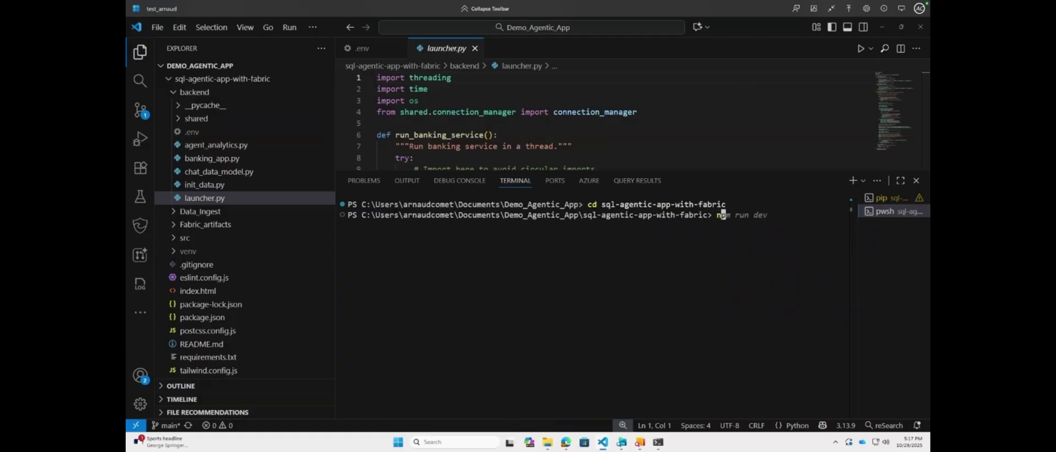
pyautogui.write('pm install')
pyautogui.press('Return')
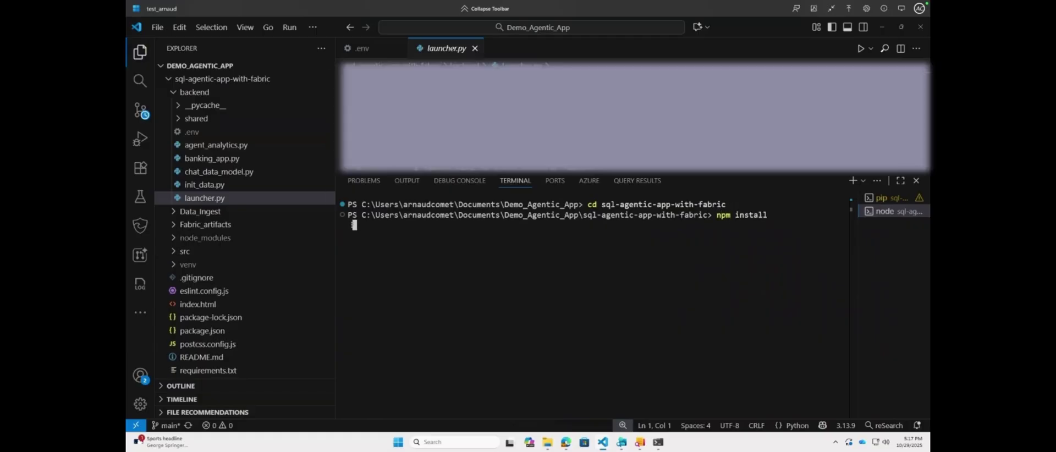
pyautogui.write('npm run dev')
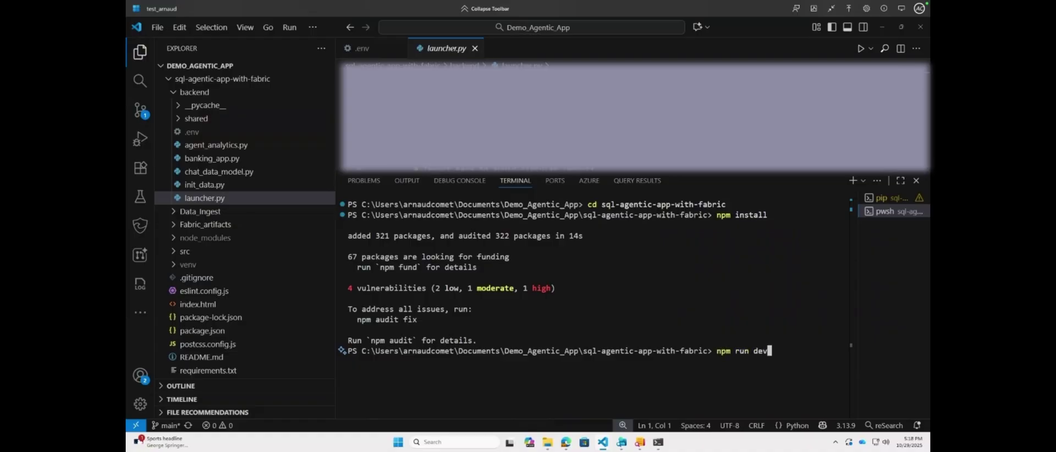
pyautogui.press('Return')
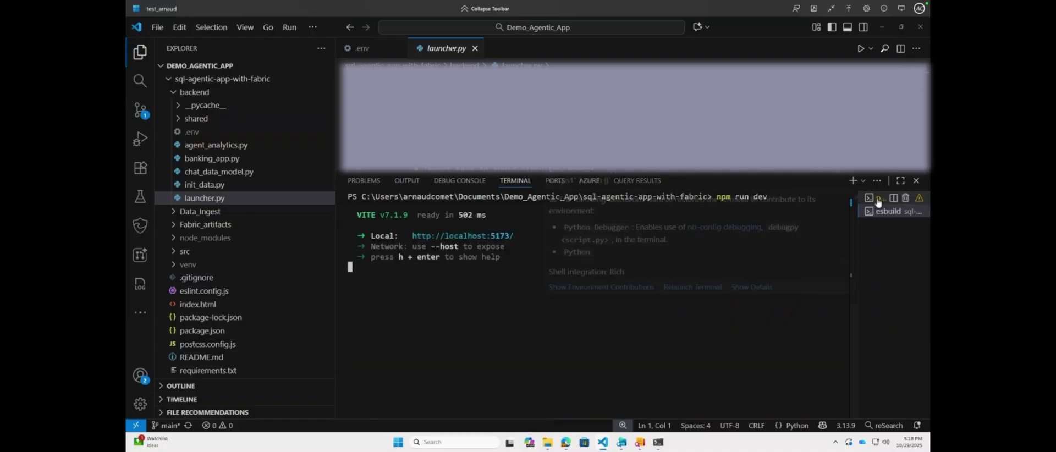
pyautogui.click(885, 198)
pyautogui.moveTo(247, 291)
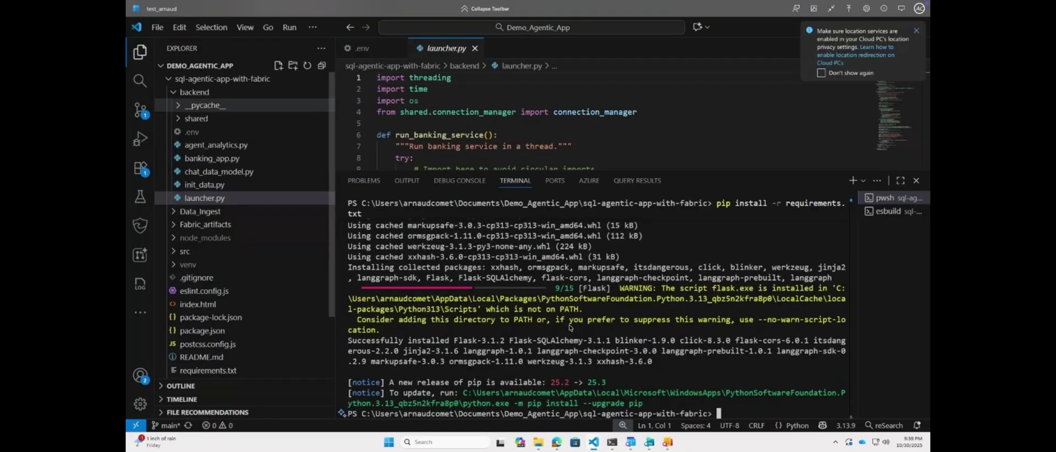
# - Run python launcher.py from the backend folder, dismiss the sign-in prompt, and switch to the browser
pyautogui.write('cd backend')
pyautogui.press('Return')
pyautogui.write('python launcher.py')
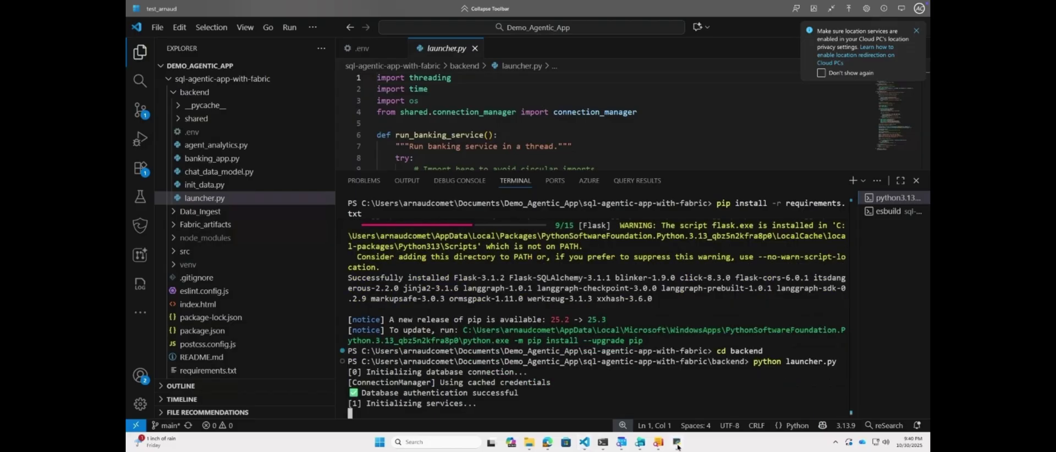
pyautogui.click(468, 357)
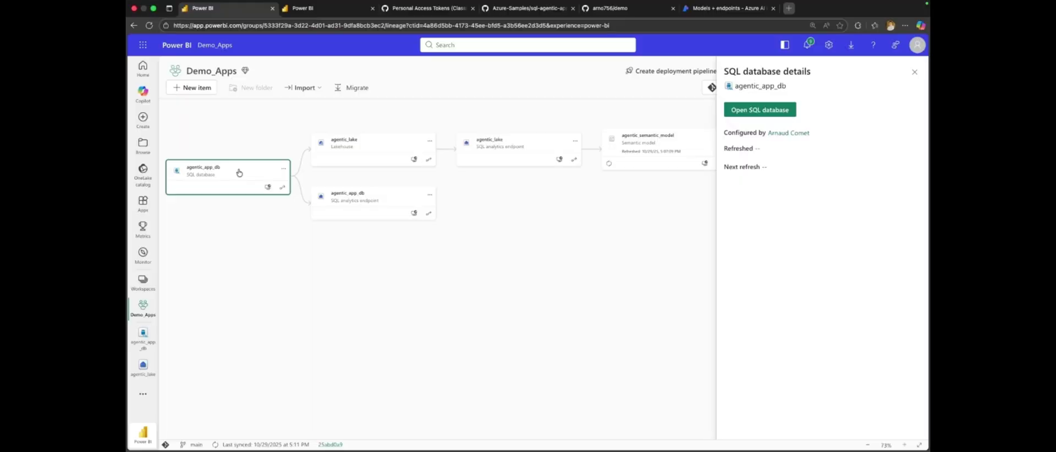
pyautogui.click(762, 109)
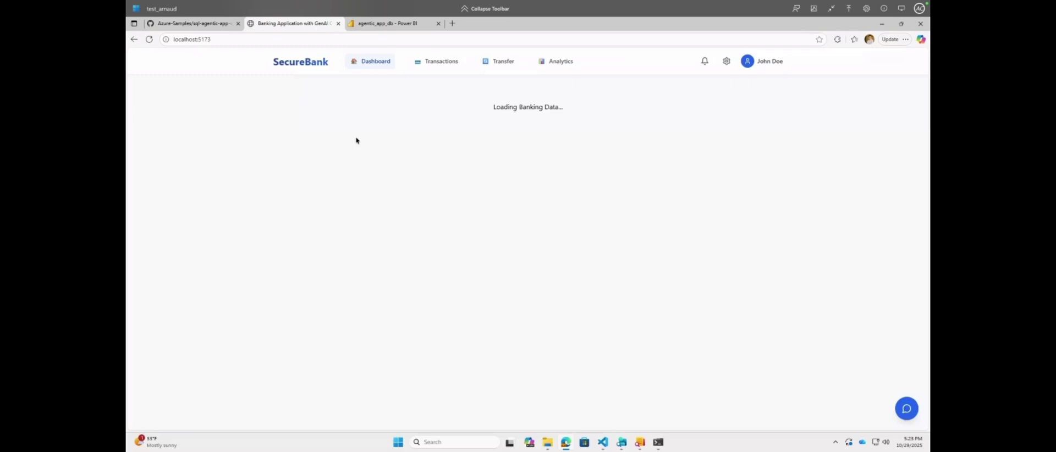
# - Ask the chat assistant for a new checking account named MyAccount with $888, then refresh the dashboard
pyautogui.click(900, 408)
pyautogui.write('Hel')
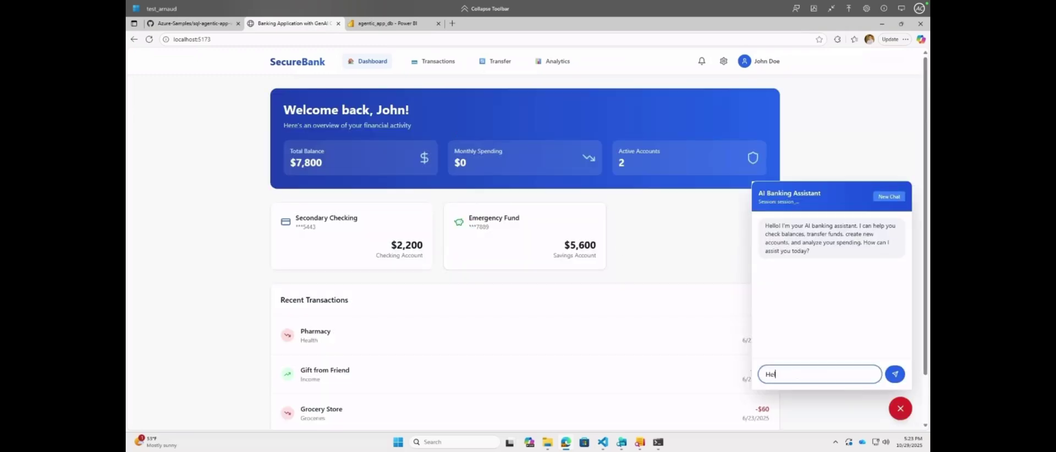
pyautogui.write('lo')
pyautogui.press('Return')
pyautogui.write('Can I create')
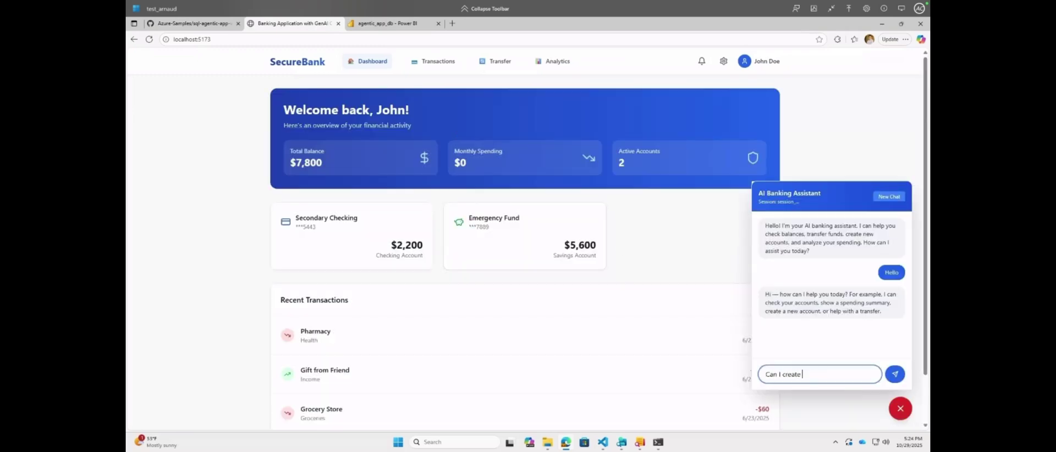
pyautogui.write('?')
pyautogui.press('Return')
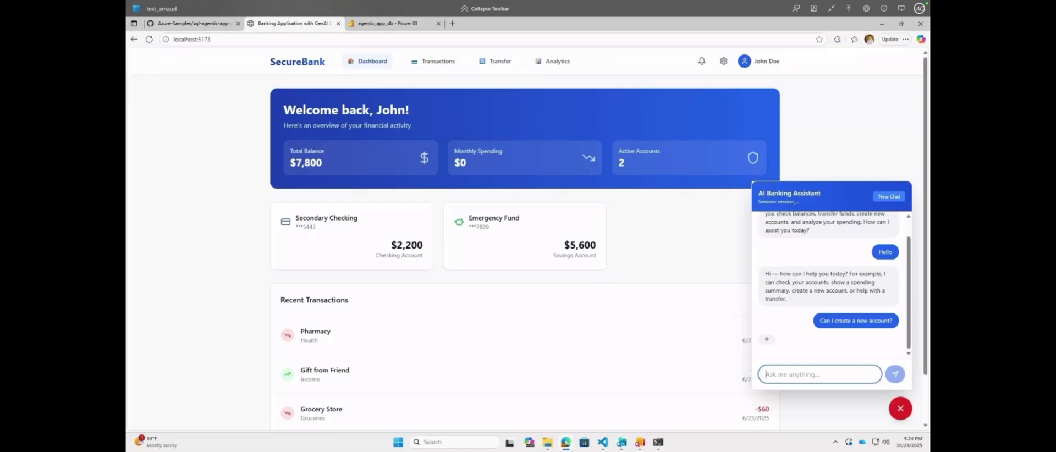
pyautogui.write('Chacking, MyAccount is')
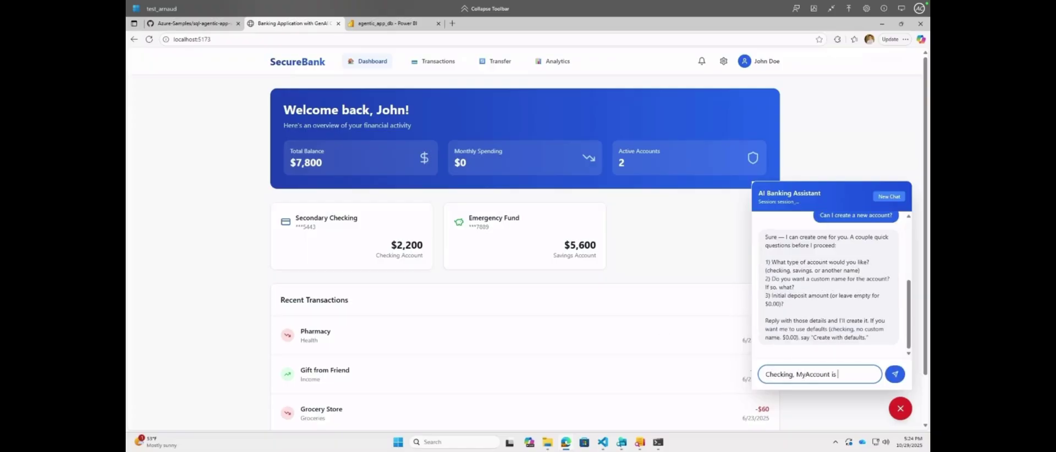
pyautogui.write('the name and add $888')
pyautogui.press('Return')
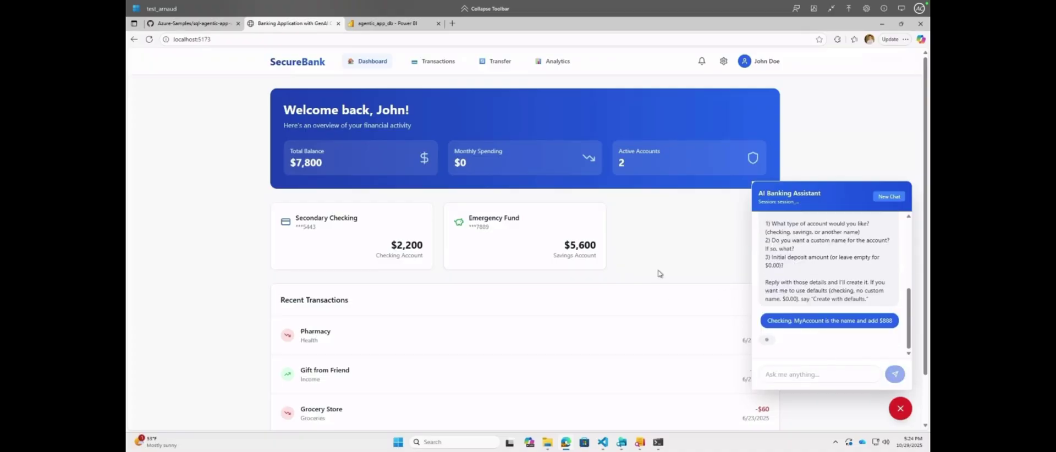
pyautogui.click(151, 43)
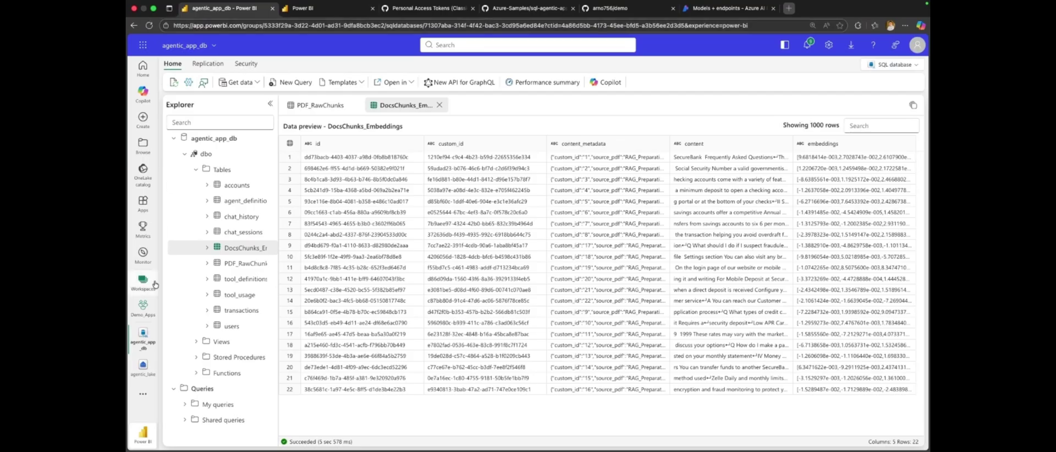
# - Open Agent_Insights and view its Tool Health, Content Sensitivity, Session Insights and App Usage pages
pyautogui.click(790, 171)
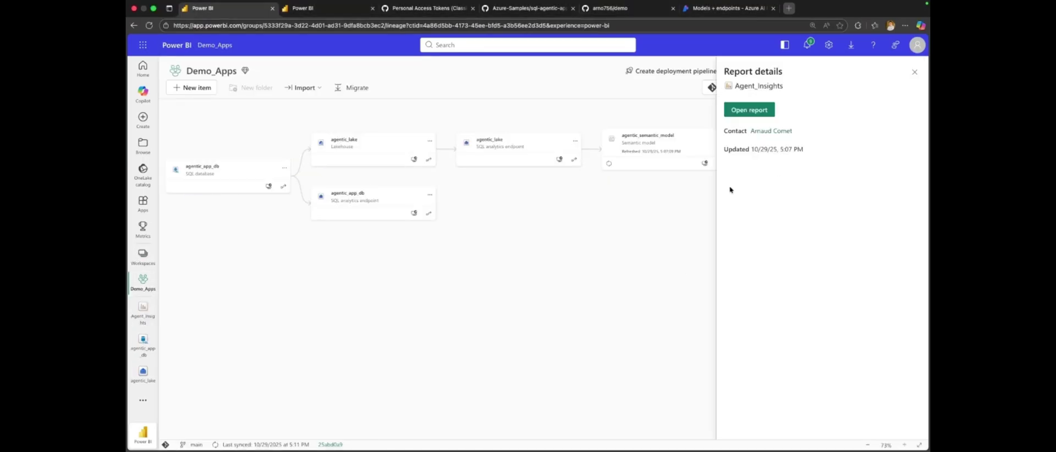
pyautogui.click(750, 109)
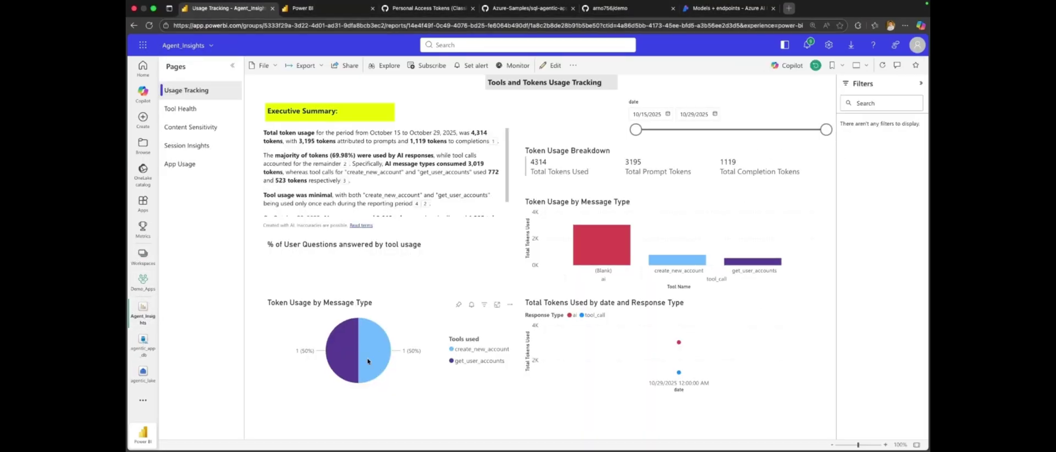
pyautogui.click(181, 108)
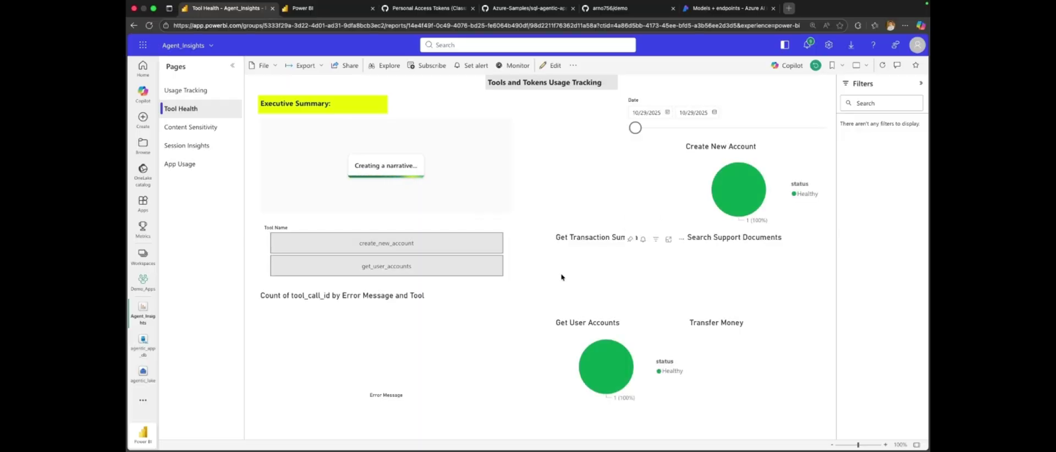
pyautogui.click(190, 127)
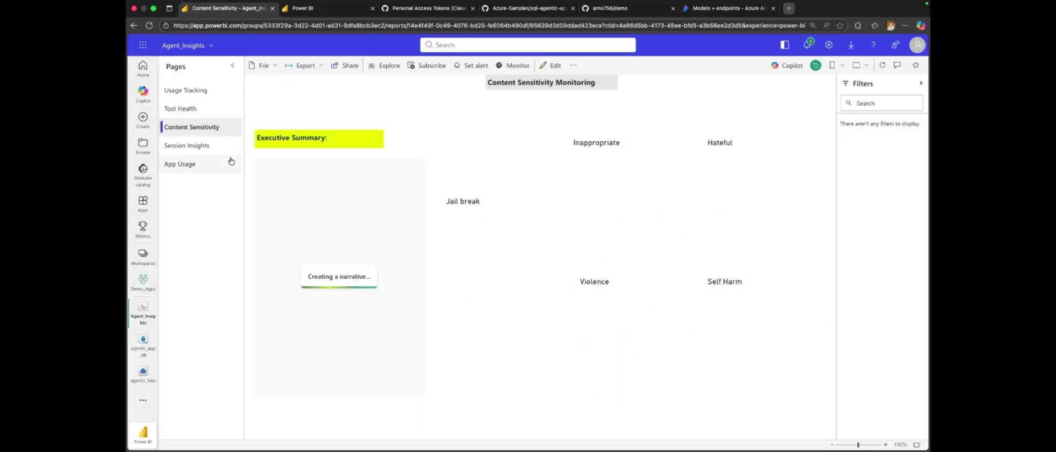
pyautogui.click(201, 149)
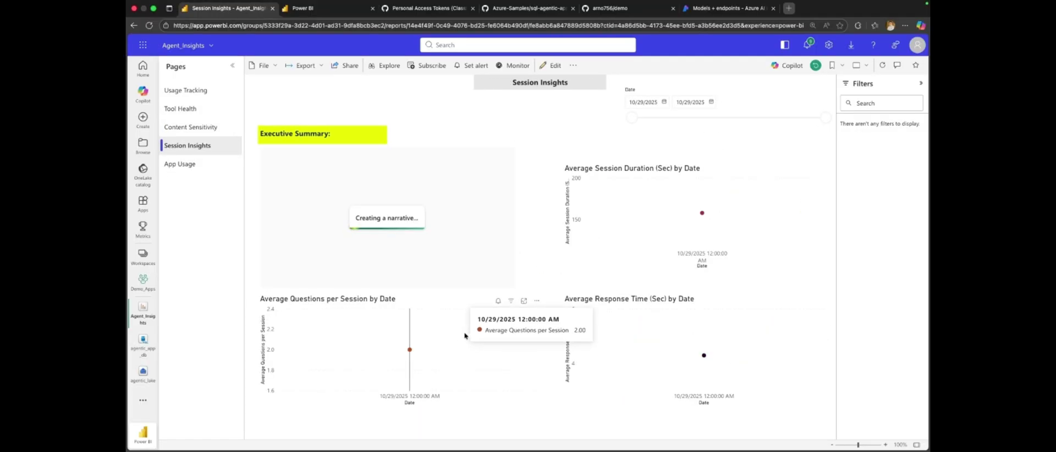
pyautogui.click(181, 164)
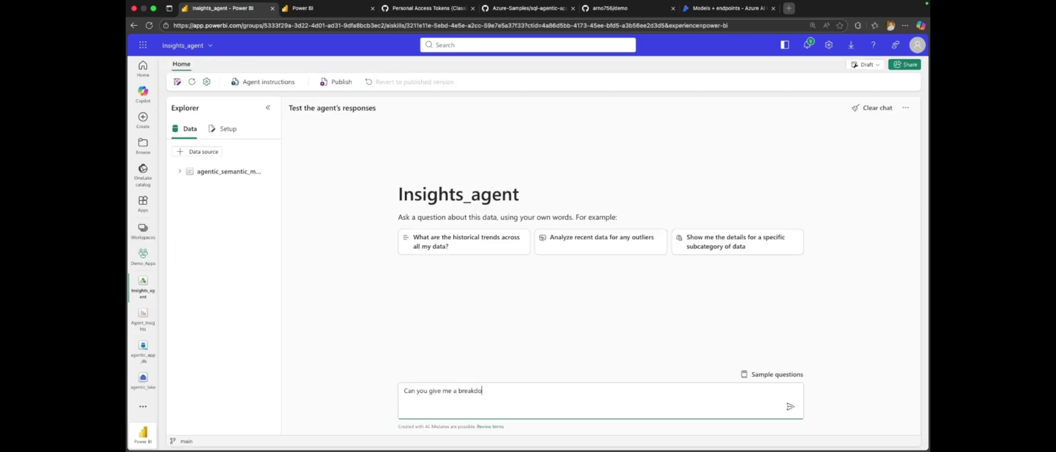
# - Send the tools-breakdown question to Insights_agent and scroll through its answer and DAX query
pyautogui.write('d?')
pyautogui.press('Return')
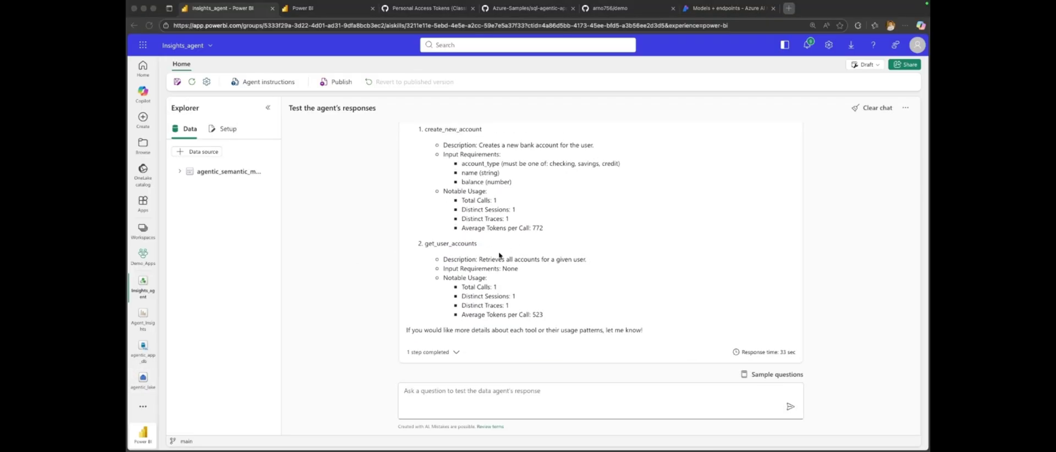
pyautogui.scroll(3, 484, 256)
pyautogui.scroll(-3, 418, 280)
pyautogui.scroll(10, 356, 305)
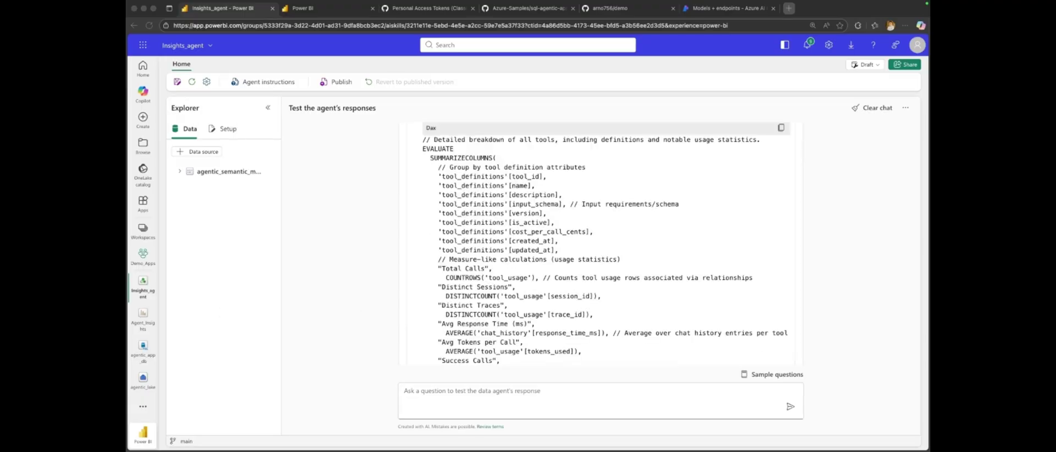